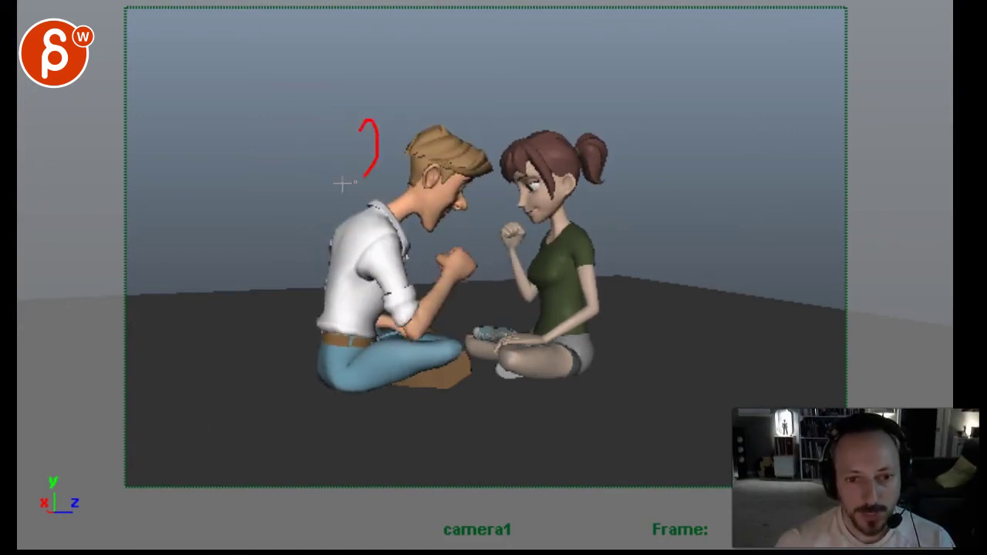
# Step: Sketch red head circles, a shoulder-to-fist arm path and a hip-leg loop over the man, toggling to compare
pyautogui.moveTo(342, 184); pyautogui.dragTo(338, 169)
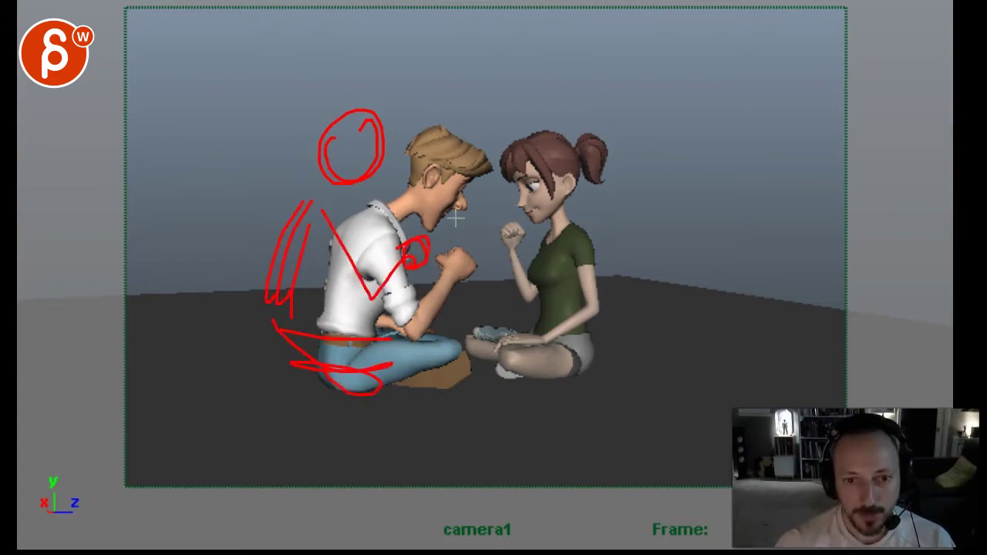
pyautogui.moveTo(324, 199); pyautogui.dragTo(475, 236)
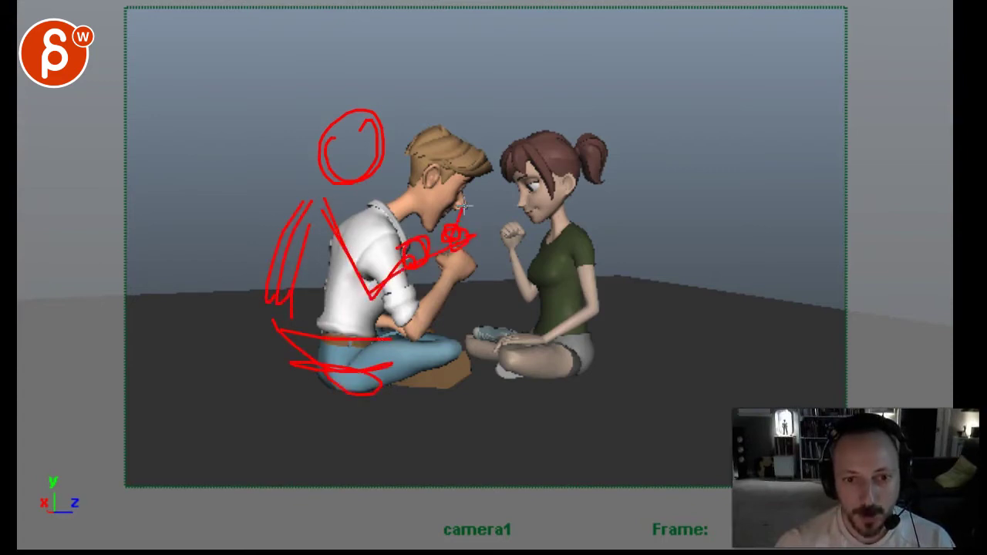
pyautogui.press('.')
pyautogui.press(',')
pyautogui.press('.')
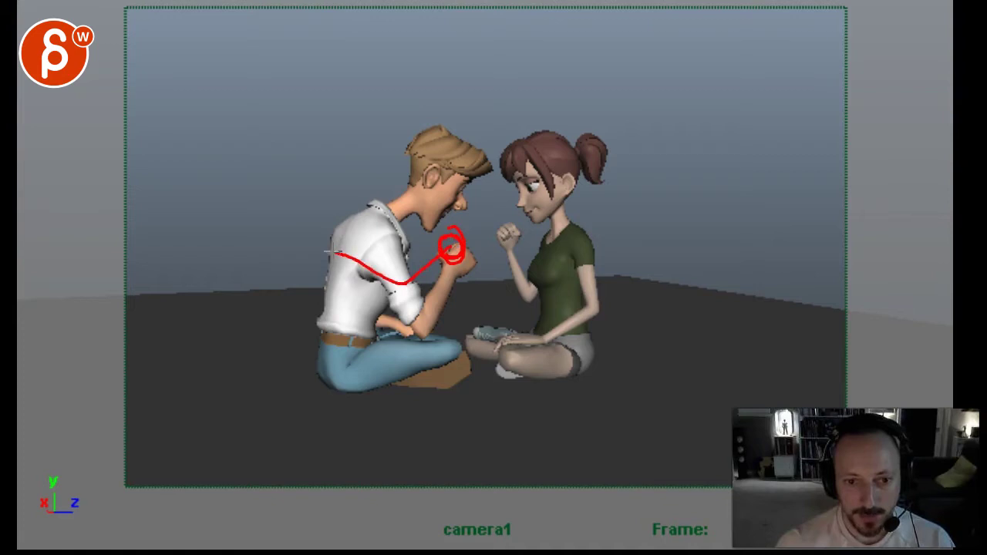
pyautogui.moveTo(333, 153); pyautogui.dragTo(301, 192)
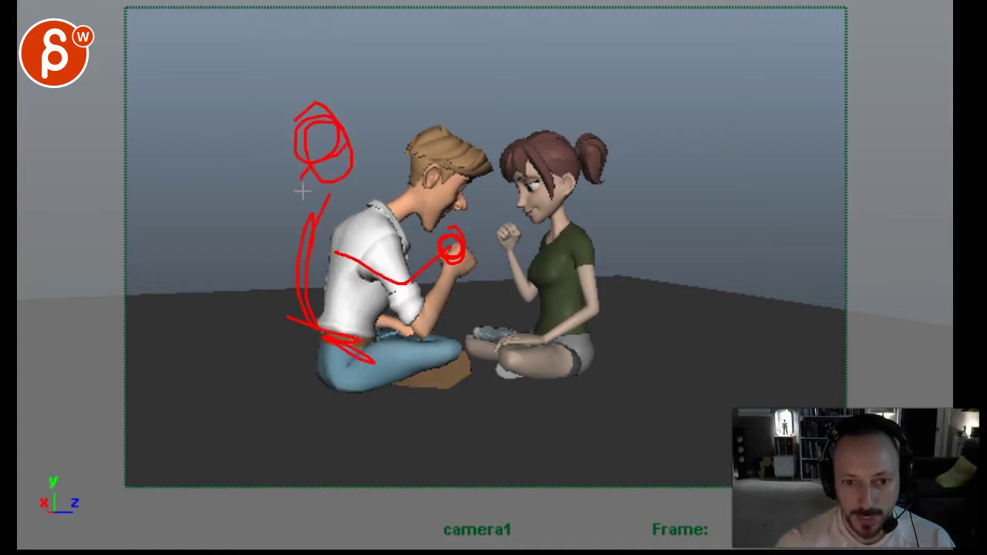
pyautogui.moveTo(314, 374); pyautogui.dragTo(281, 373)
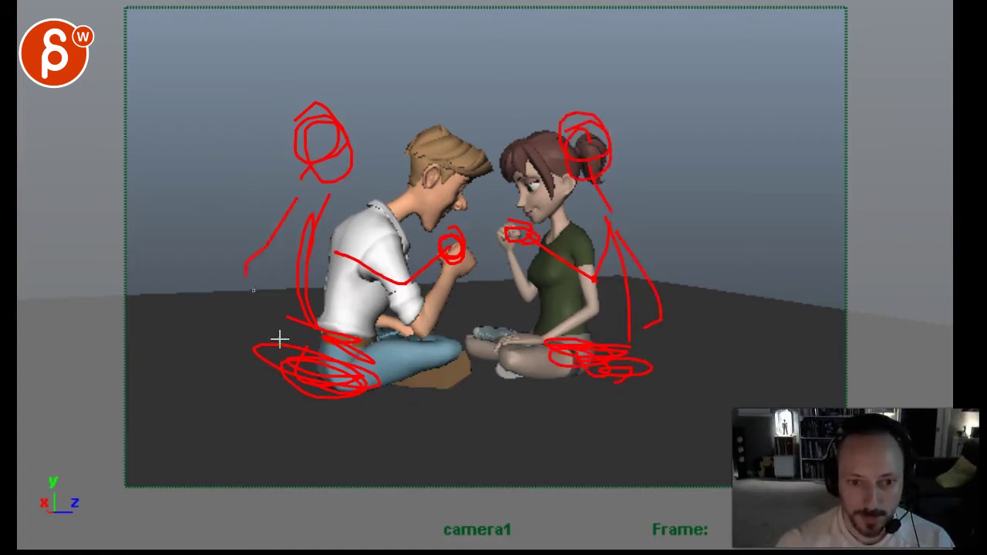
# Step: Clear old sketches, then draw red lines over the man's chin, chest, fist, lower body and woman's shoulder
pyautogui.press('Escape')
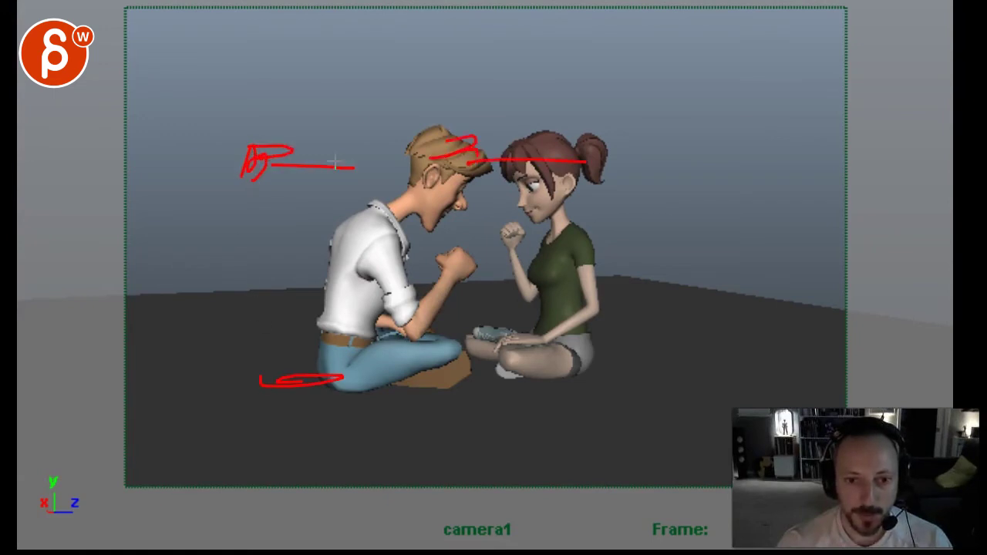
pyautogui.moveTo(291, 146)
pyautogui.mouseDown()
pyautogui.moveTo(253, 198)
pyautogui.moveTo(437, 226)
pyautogui.mouseUp()
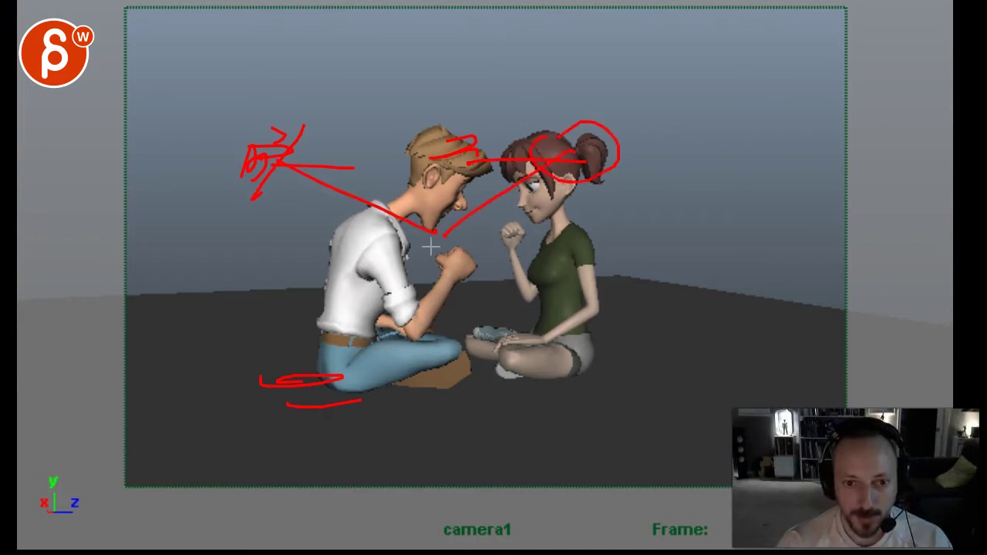
pyautogui.moveTo(399, 264)
pyautogui.mouseDown()
pyautogui.moveTo(447, 231)
pyautogui.moveTo(440, 242)
pyautogui.moveTo(452, 209)
pyautogui.mouseUp()
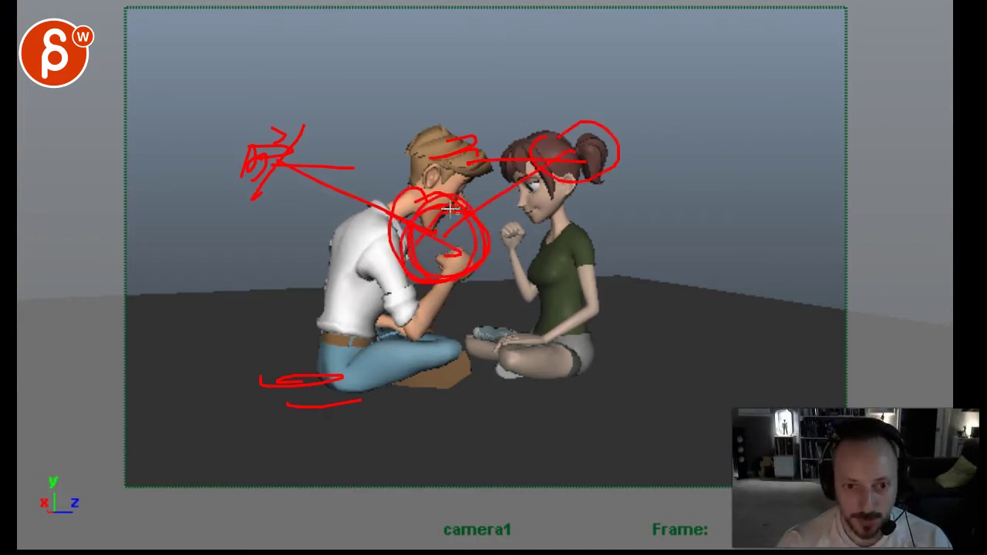
pyautogui.moveTo(263, 271); pyautogui.dragTo(411, 258)
pyautogui.moveTo(595, 262)
pyautogui.mouseDown()
pyautogui.moveTo(463, 256)
pyautogui.moveTo(443, 282)
pyautogui.mouseUp()
pyautogui.press('Escape')
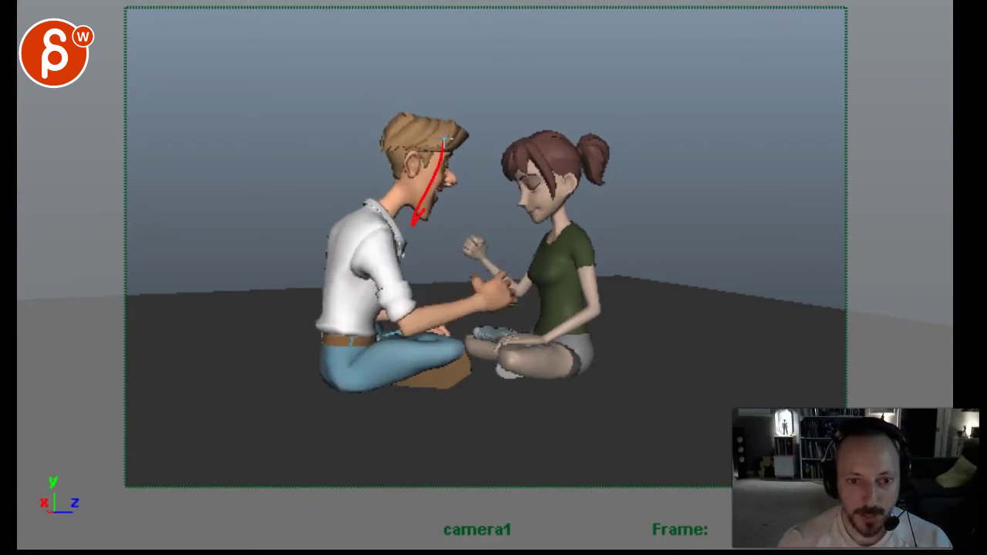
# Step: Circle the woman's head in red, then resume playback toward her touching the man's face
pyautogui.moveTo(508, 220); pyautogui.dragTo(503, 219)
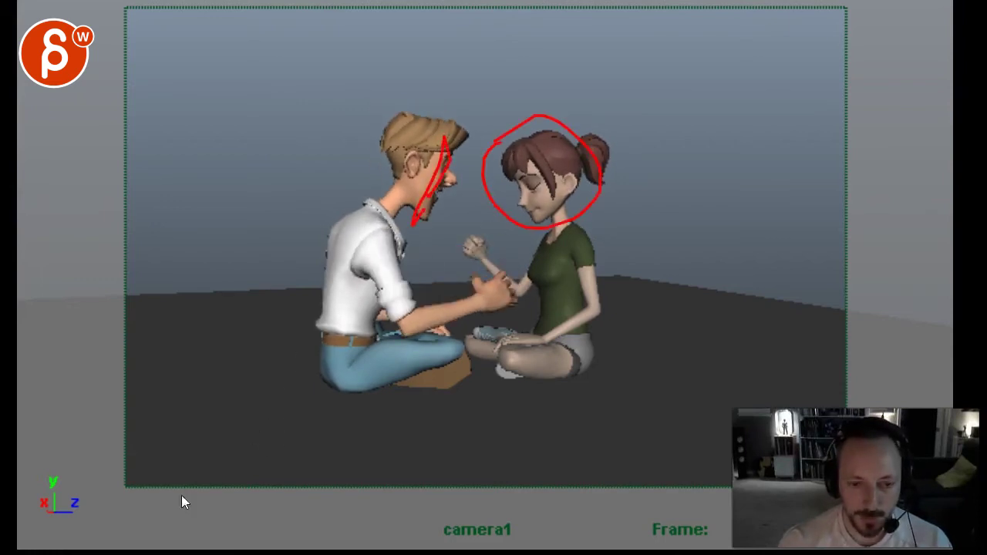
pyautogui.press('Escape')
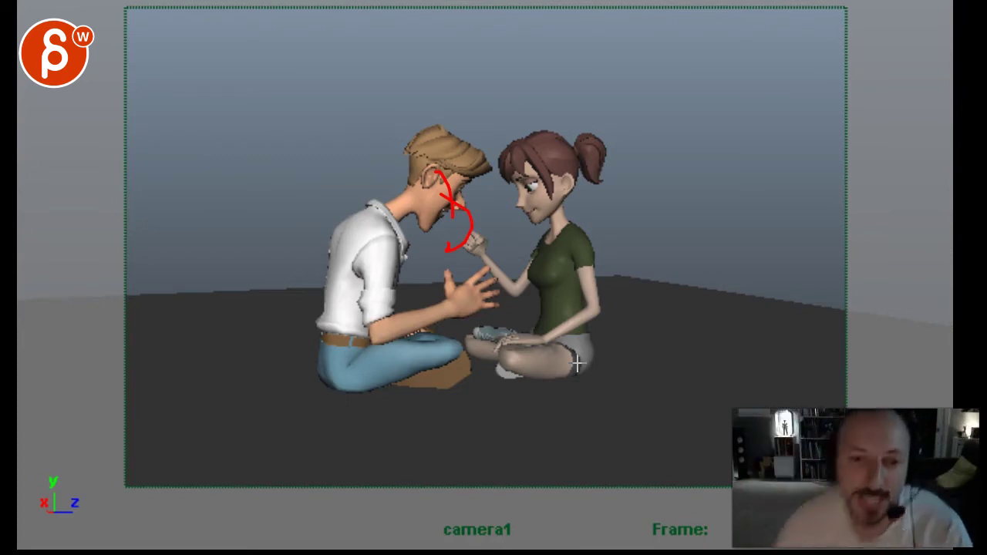
# Step: On the fists-raised pose, ring the woman's head with two red circles, then advance to frame 70
pyautogui.hotkey('alt', 'v')
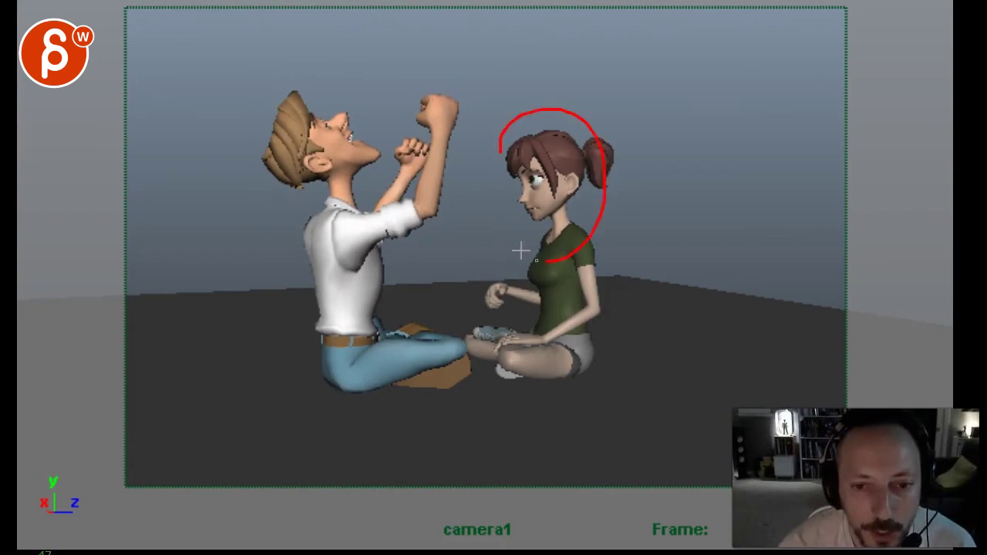
pyautogui.moveTo(536, 261); pyautogui.dragTo(502, 136)
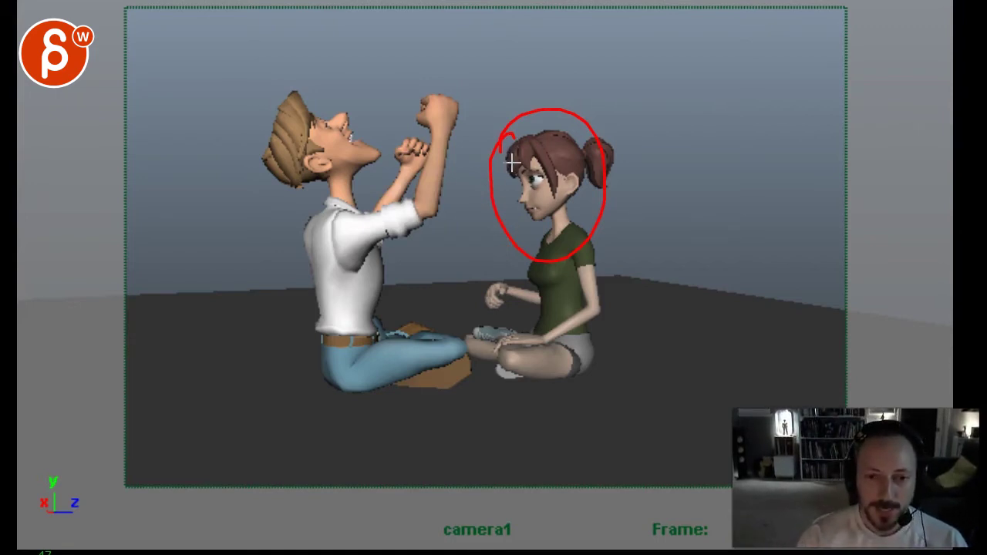
pyautogui.moveTo(505, 96)
pyautogui.mouseDown()
pyautogui.moveTo(591, 247)
pyautogui.moveTo(487, 114)
pyautogui.mouseUp()
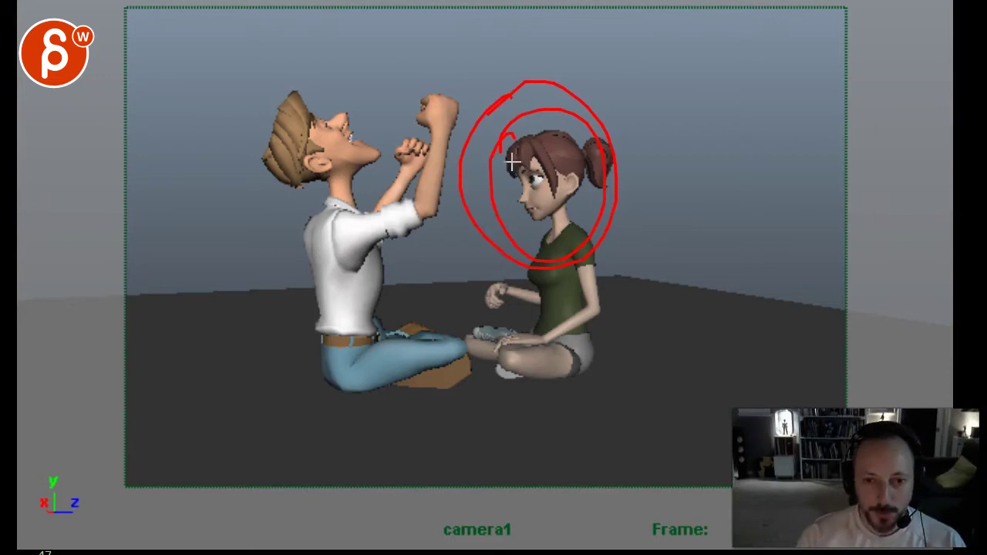
pyautogui.hotkey('alt', '.')
pyautogui.hotkey('alt', 'v')
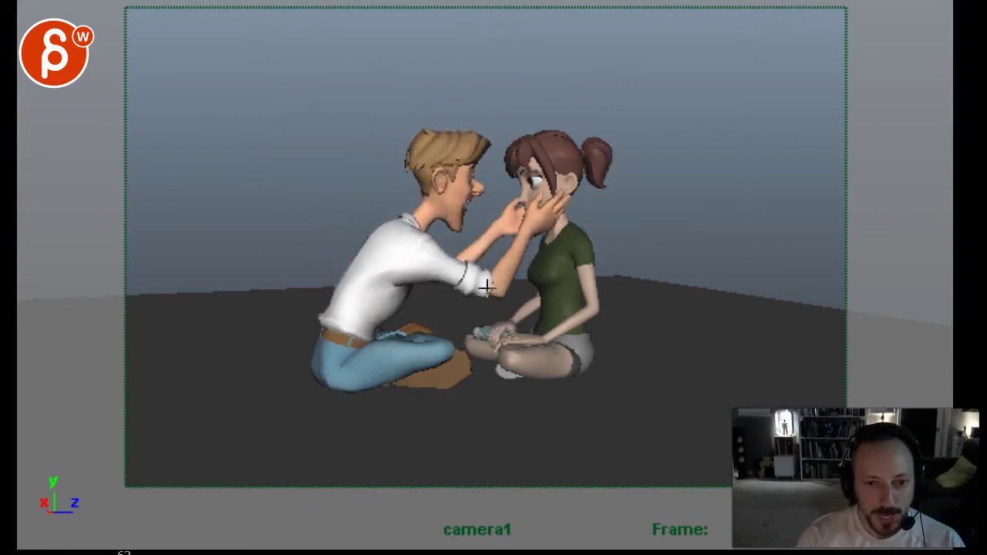
# Step: Scrub the time slider between frames 44 and 91, stepping frame by frame, and stop on the kiss
pyautogui.moveTo(203, 551)
pyautogui.mouseDown()
pyautogui.moveTo(29, 552)
pyautogui.moveTo(128, 551)
pyautogui.mouseUp()
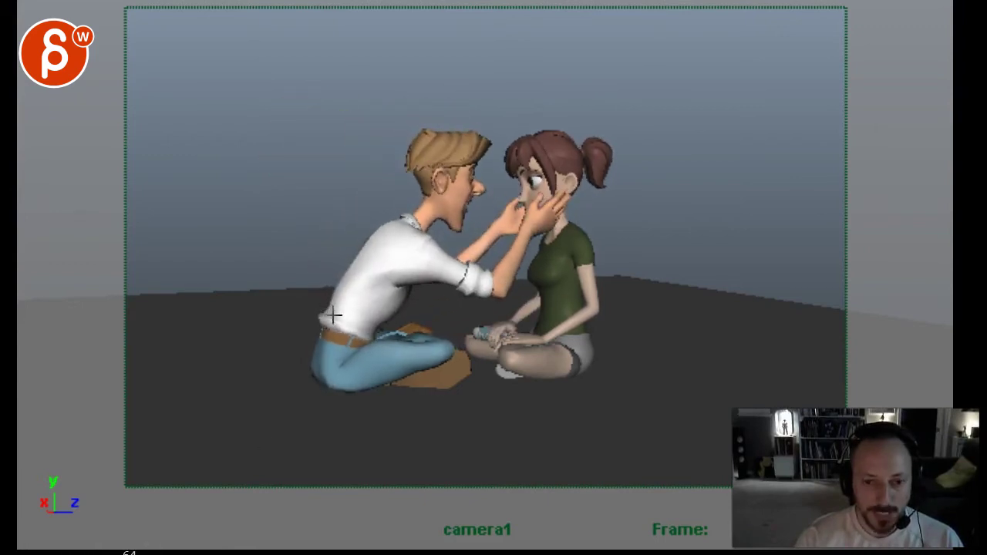
pyautogui.moveTo(129, 552)
pyautogui.mouseDown()
pyautogui.moveTo(258, 552)
pyautogui.moveTo(139, 552)
pyautogui.mouseUp()
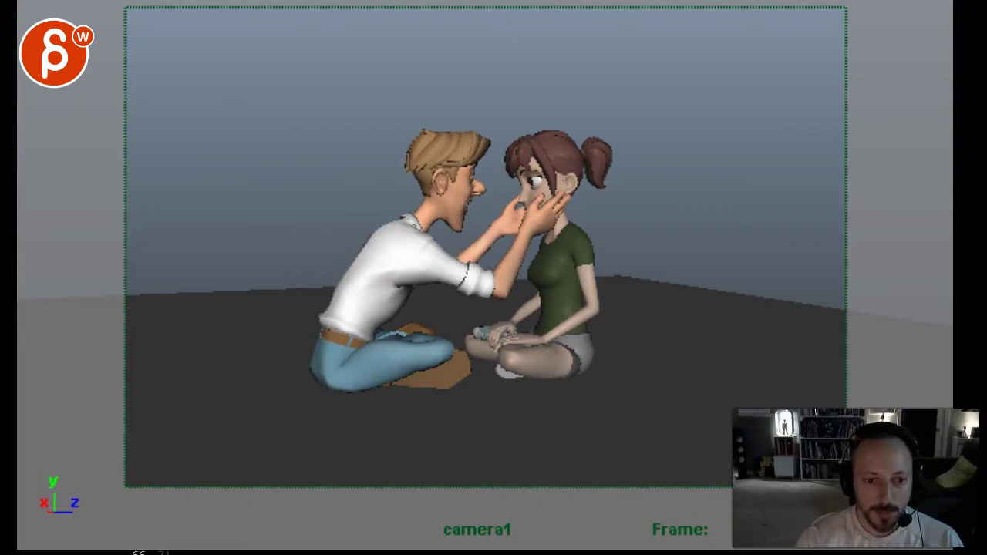
pyautogui.moveTo(155, 551)
pyautogui.mouseDown()
pyautogui.moveTo(263, 552)
pyautogui.moveTo(239, 551)
pyautogui.mouseUp()
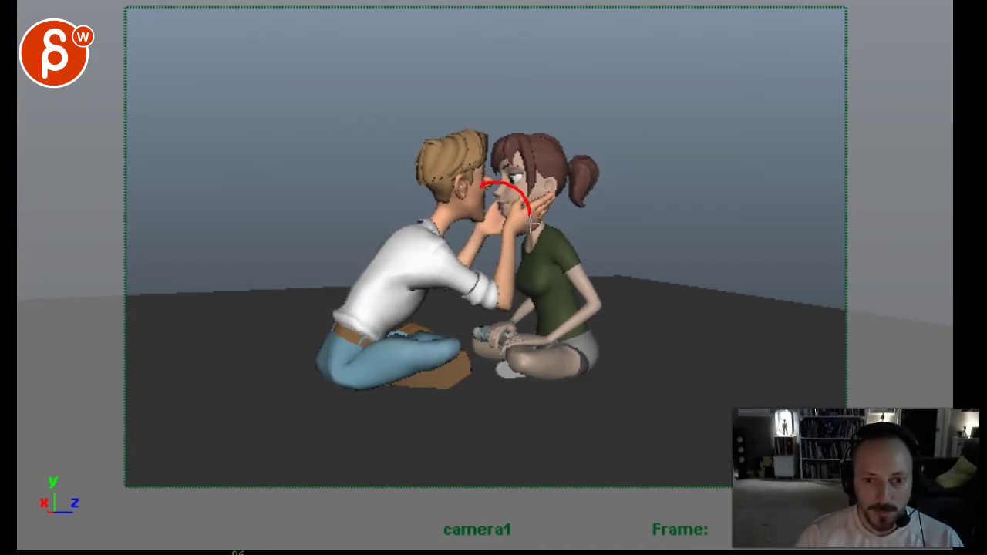
pyautogui.hotkey('alt', ',')
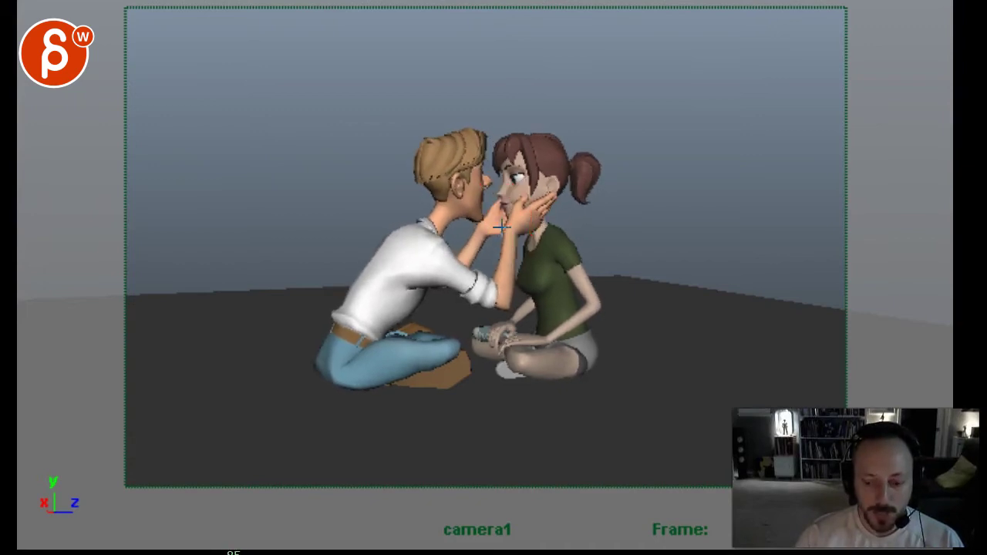
pyautogui.moveTo(234, 551)
pyautogui.mouseDown()
pyautogui.moveTo(158, 552)
pyautogui.moveTo(268, 551)
pyautogui.mouseUp()
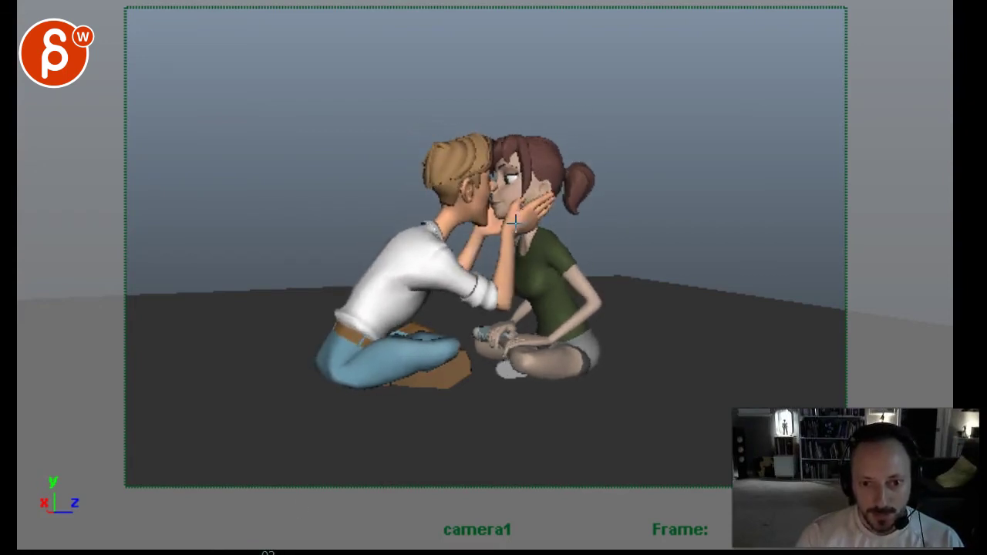
# Step: Flip between the face-holding and kiss poses, then play through to the hand-holding pose
pyautogui.press(',')
pyautogui.press('.')
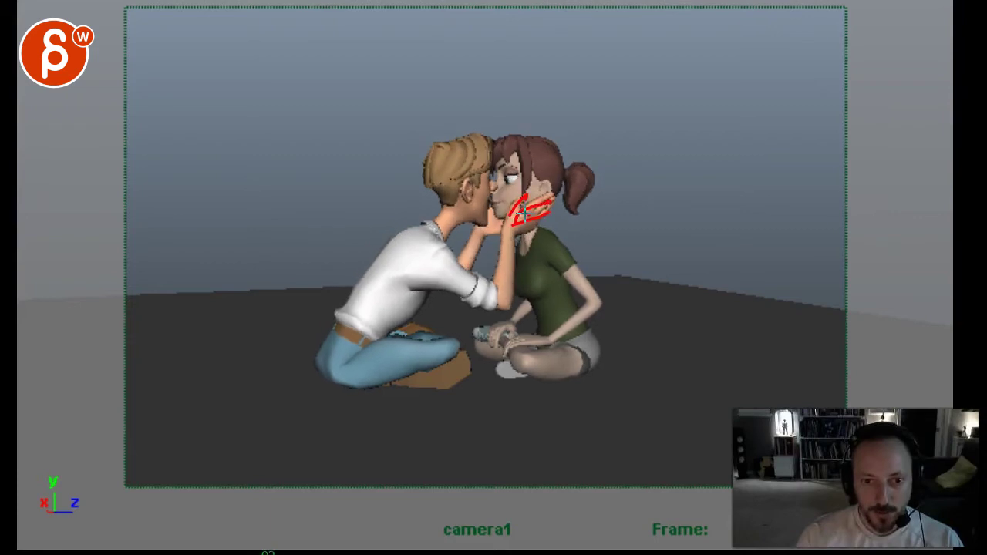
pyautogui.press('.')
pyautogui.press('.')
pyautogui.press('.')
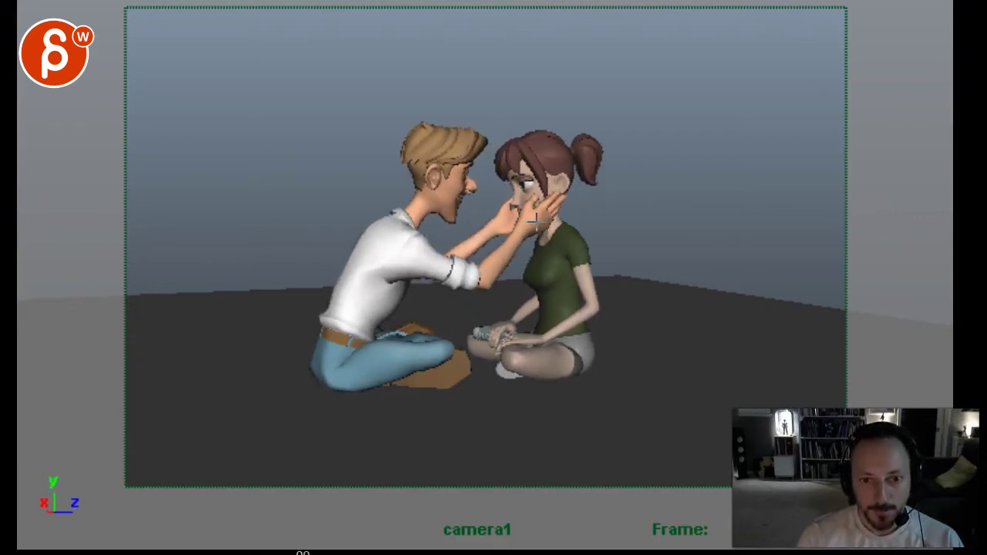
pyautogui.hotkey('alt', 'v')
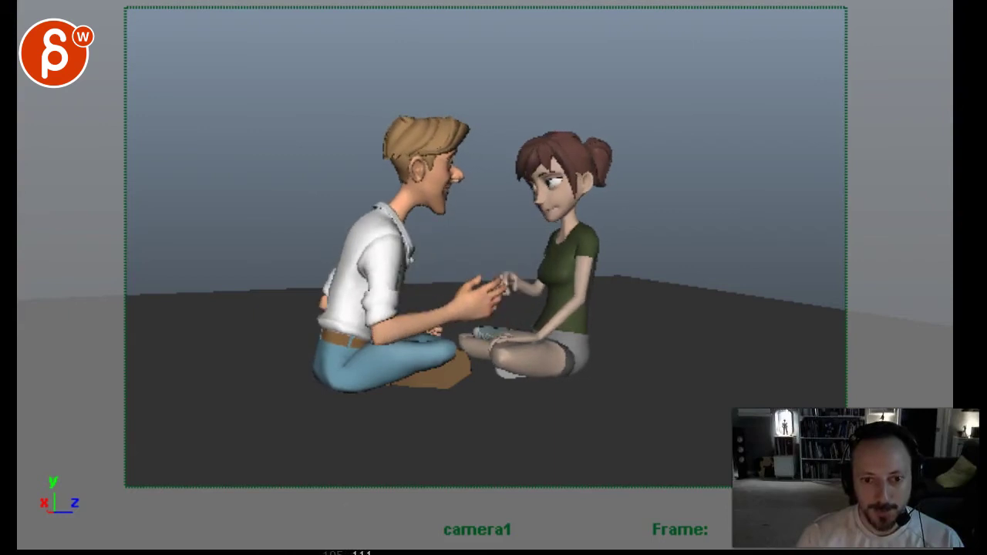
# Step: Step back and forth through frames 110–122, comparing the fist and open-hand poses, ending on frame 121
pyautogui.press(',')
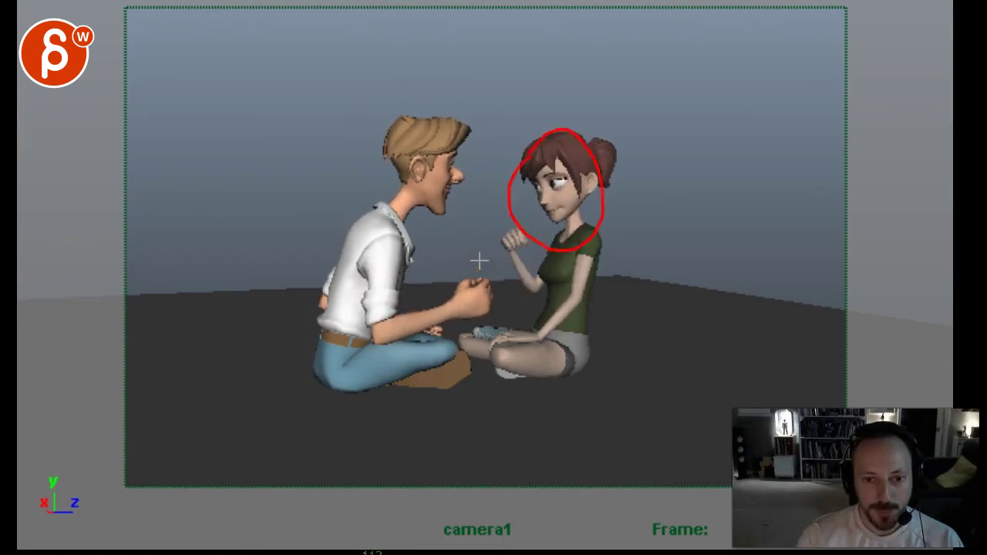
pyautogui.press(',')
pyautogui.press(',')
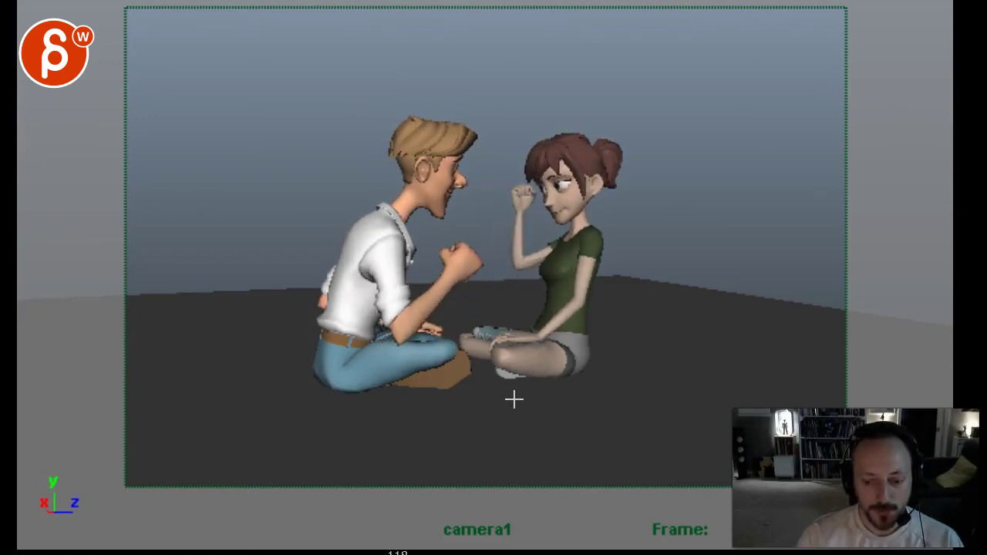
pyautogui.press(',')
pyautogui.press('.')
pyautogui.press('.')
pyautogui.press('.')
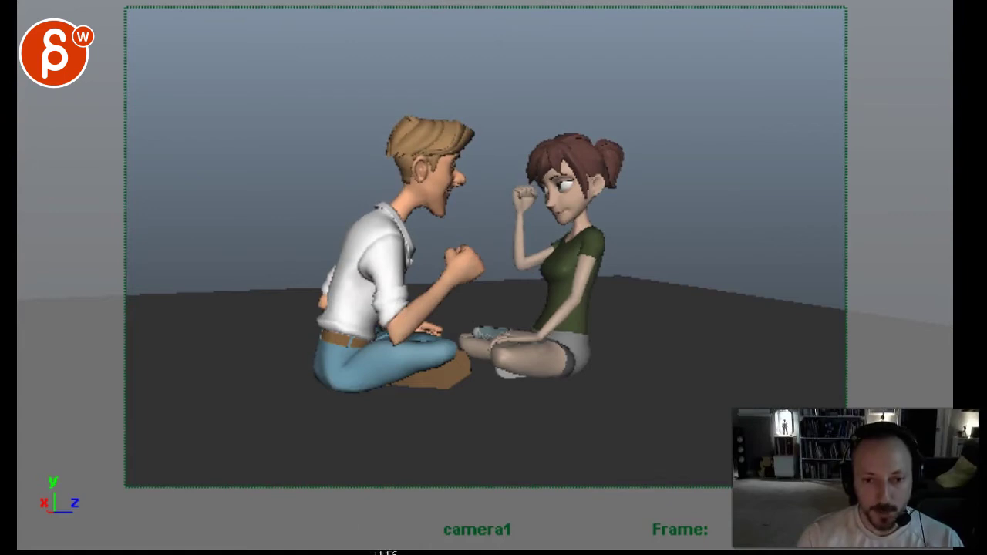
pyautogui.press('.')
pyautogui.press('.')
pyautogui.press('.')
pyautogui.press(',')
pyautogui.press(',')
pyautogui.press(',')
pyautogui.press(',')
pyautogui.press(',')
pyautogui.press(',')
pyautogui.press('.')
pyautogui.press('.')
pyautogui.press('.')
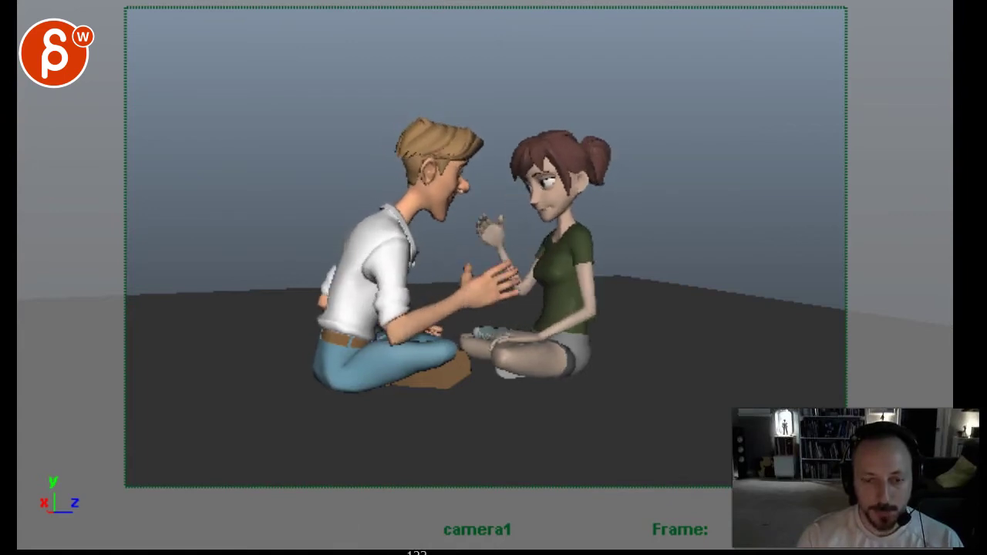
pyautogui.press(',')
pyautogui.press(',')
pyautogui.press(',')
pyautogui.press('.')
pyautogui.press('.')
pyautogui.press('.')
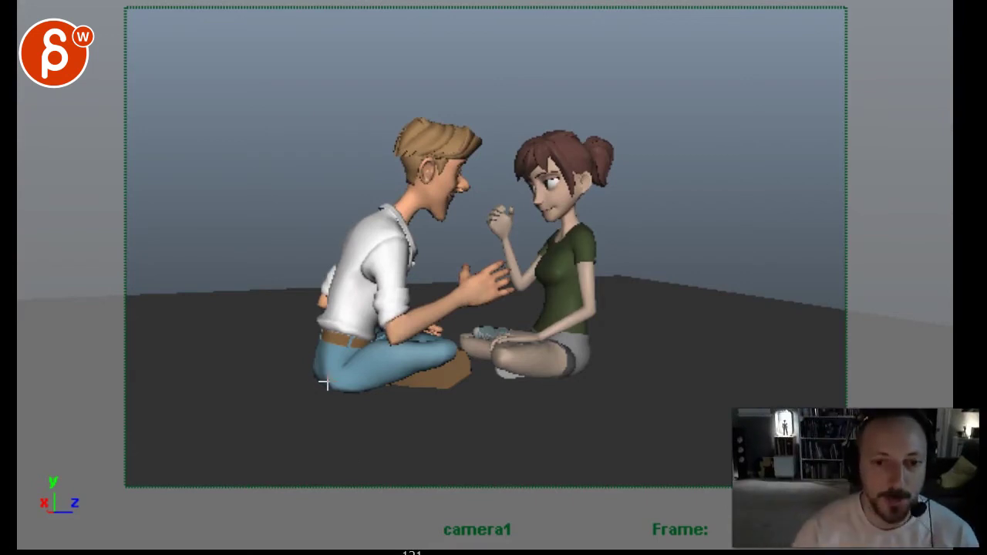
# Step: At frame 114, draw a red eye-to-chest line and circle the hands, then clear the notes
pyautogui.moveTo(413, 553)
pyautogui.mouseDown()
pyautogui.moveTo(378, 553)
pyautogui.moveTo(595, 553)
pyautogui.mouseUp()
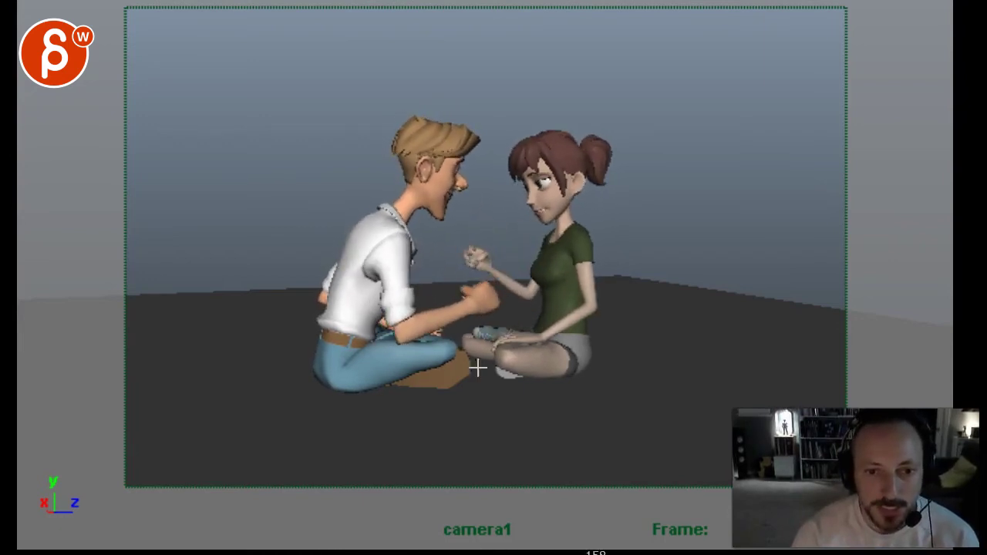
pyautogui.moveTo(550, 185); pyautogui.dragTo(348, 284)
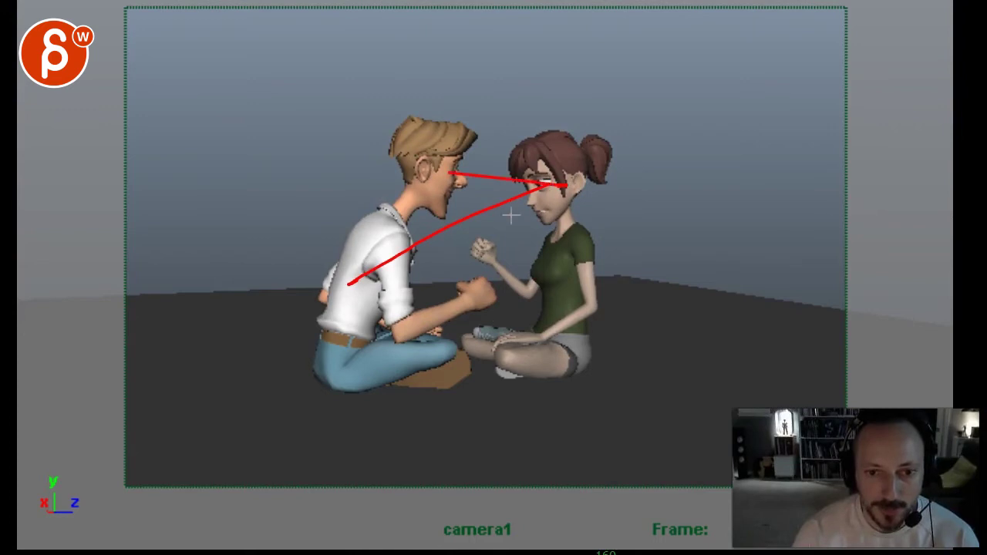
pyautogui.moveTo(484, 268); pyautogui.dragTo(457, 297)
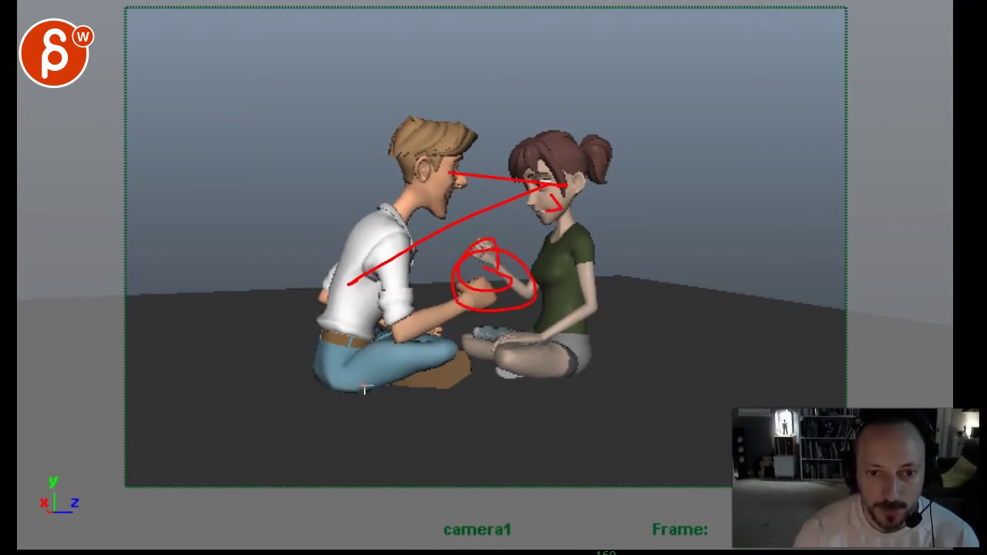
pyautogui.press('.')
pyautogui.press('.')
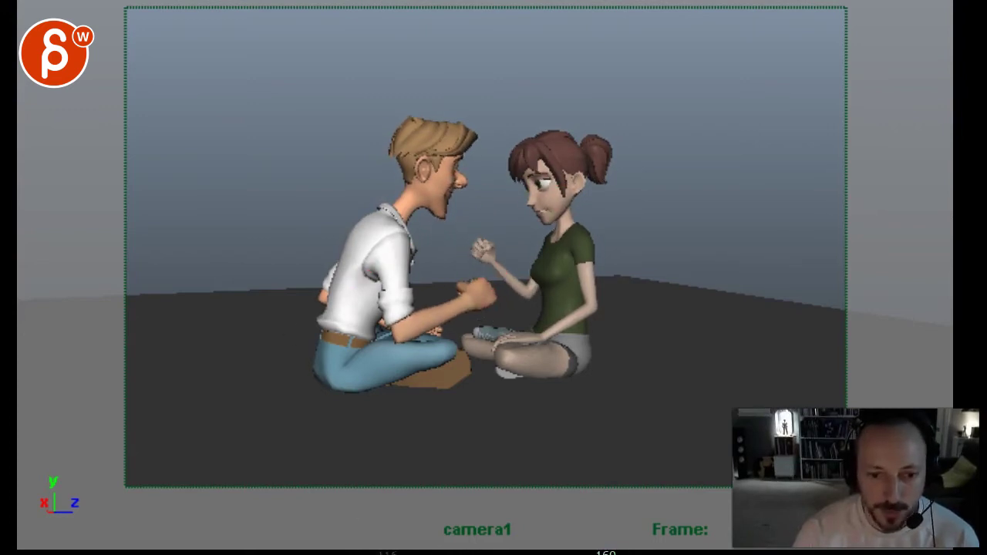
# Step: At frame 97, mark the man's knees, leg-to-back arc, shoulder-to-cheek line and head in red
pyautogui.moveTo(606, 552); pyautogui.dragTo(292, 552)
pyautogui.moveTo(248, 351); pyautogui.dragTo(289, 356)
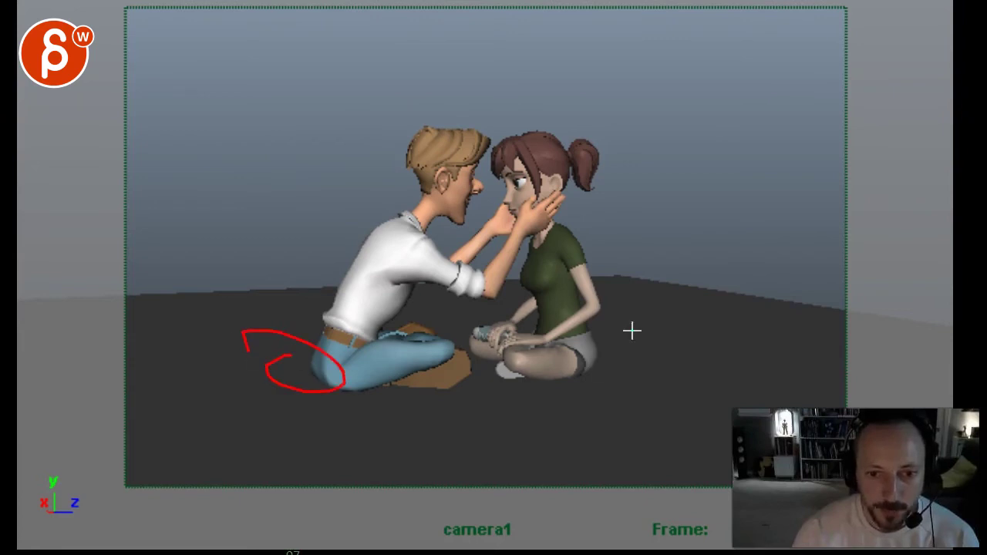
pyautogui.moveTo(632, 332); pyautogui.dragTo(620, 351)
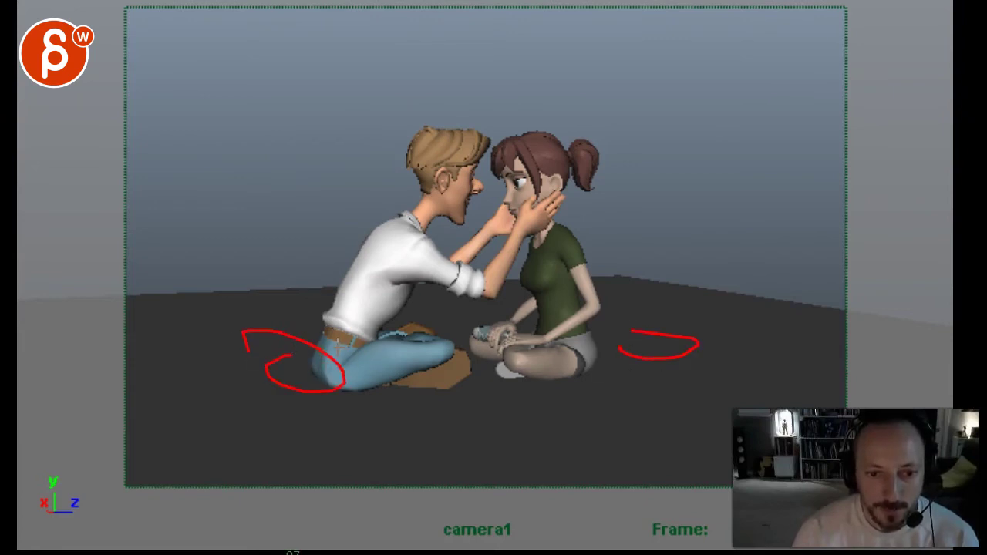
pyautogui.moveTo(375, 377)
pyautogui.mouseDown()
pyautogui.moveTo(339, 338)
pyautogui.moveTo(438, 218)
pyautogui.moveTo(452, 383)
pyautogui.mouseUp()
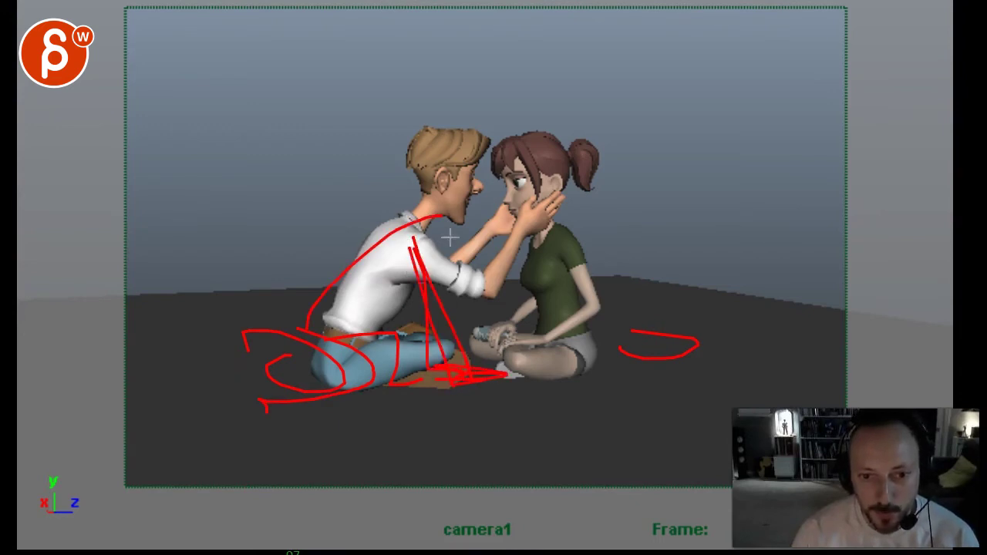
pyautogui.moveTo(445, 236); pyautogui.dragTo(520, 228)
pyautogui.moveTo(447, 121); pyautogui.dragTo(468, 115)
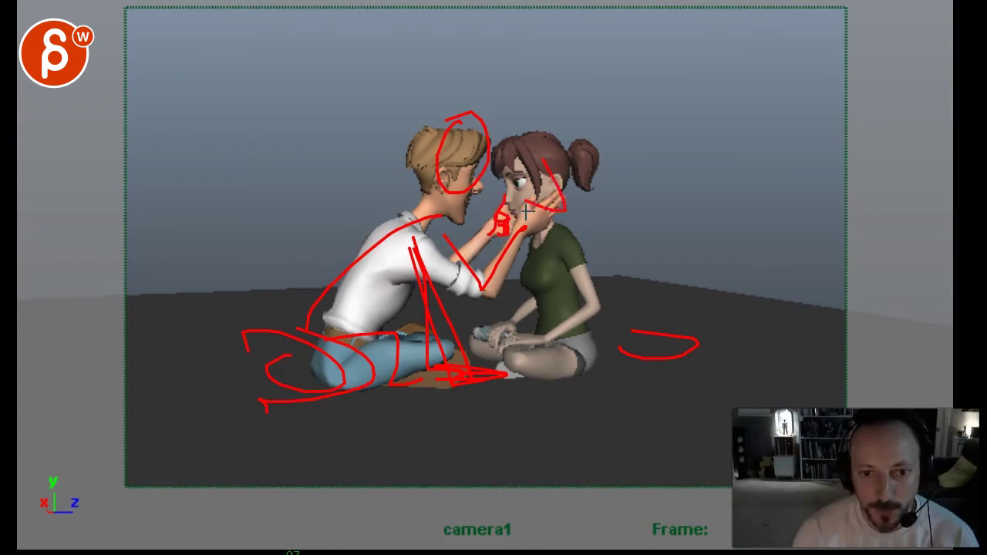
# Step: Advance to the kiss, sketch a red stroke up to the girl's shoulder, then clear it
pyautogui.hotkey('alt', '.')
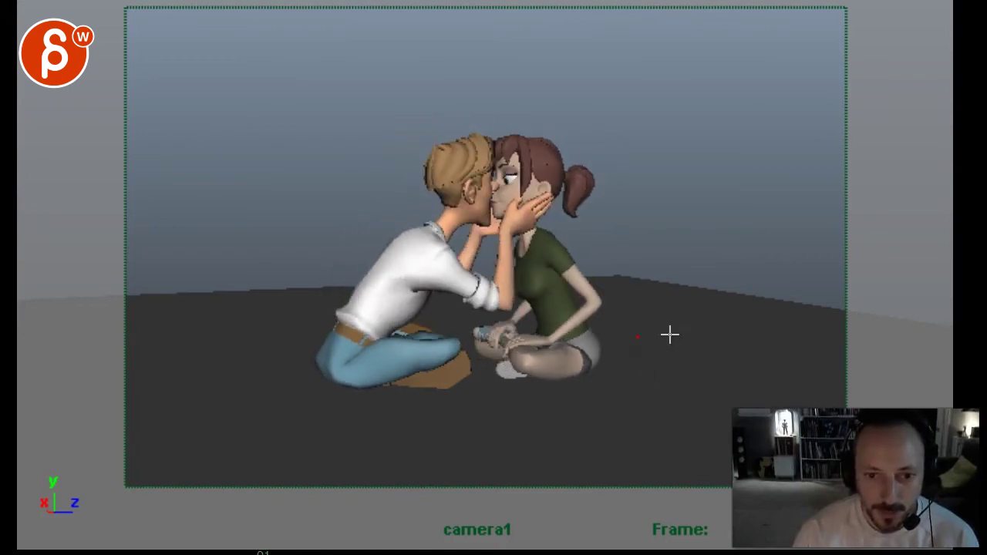
pyautogui.moveTo(670, 334); pyautogui.dragTo(567, 241)
pyautogui.hotkey('alt', '.')
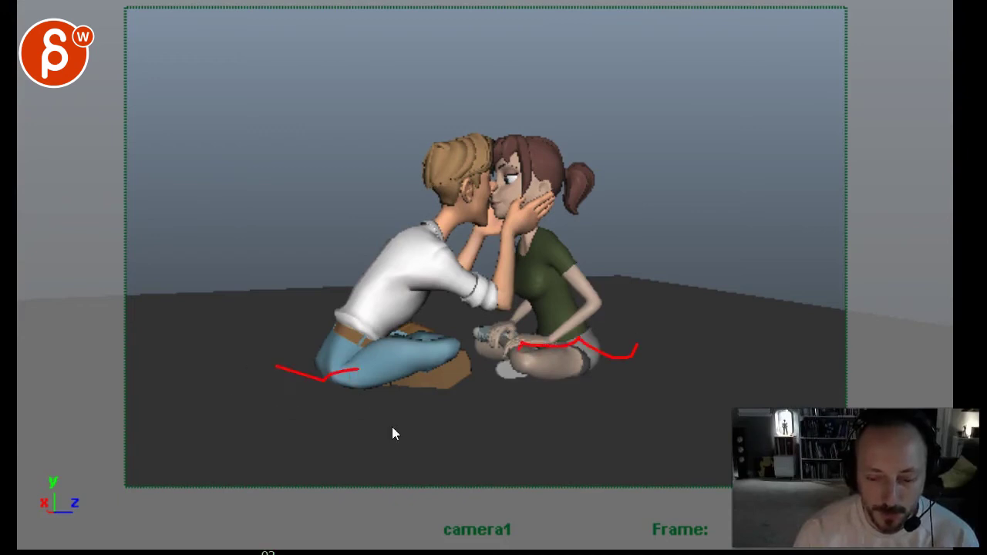
# Step: Circle both characters' knees in red with lines up to their heads, then clear by advancing a frame
pyautogui.hotkey('alt', ',')
pyautogui.moveTo(266, 344); pyautogui.dragTo(301, 359)
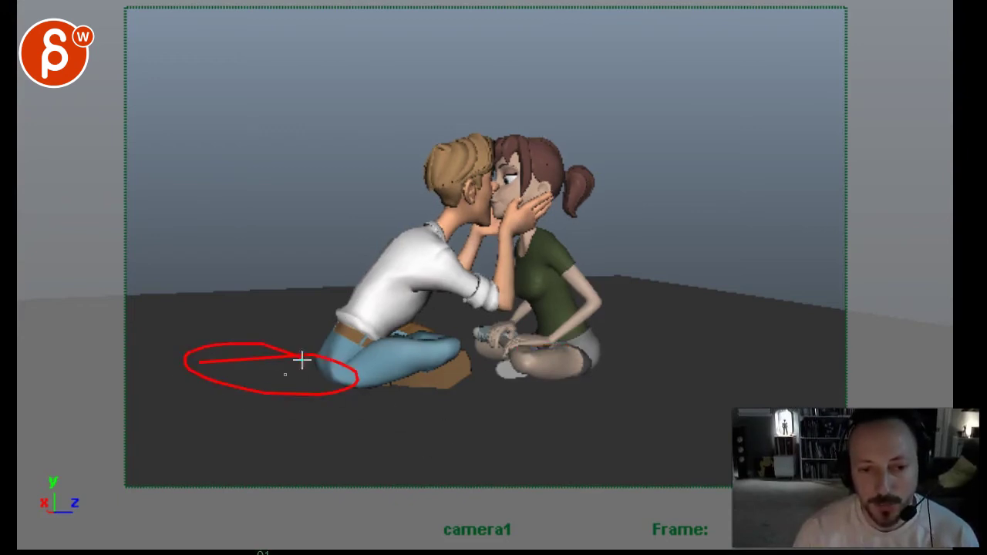
pyautogui.moveTo(646, 330); pyautogui.dragTo(602, 354)
pyautogui.moveTo(293, 341); pyautogui.dragTo(369, 199)
pyautogui.moveTo(652, 323); pyautogui.dragTo(567, 208)
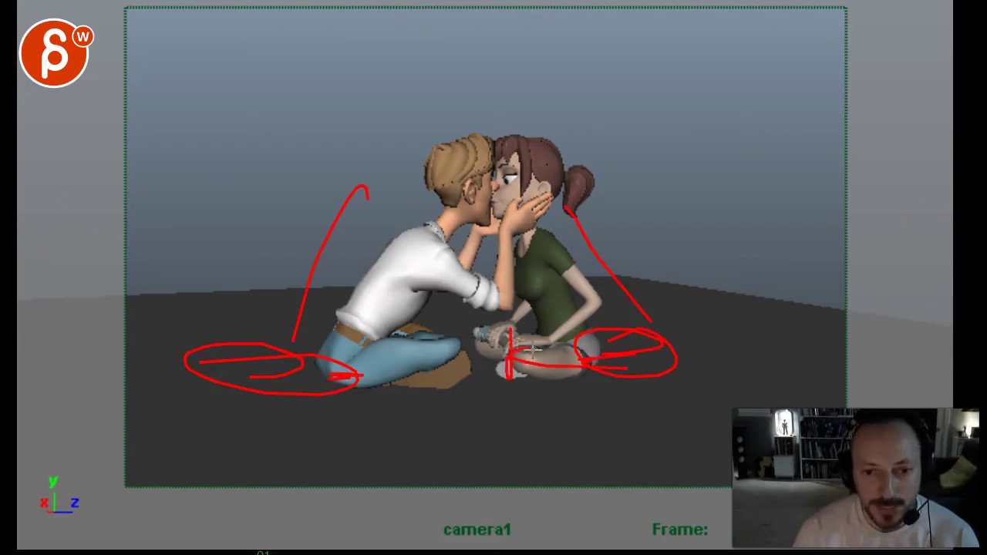
pyautogui.hotkey('alt', '.')
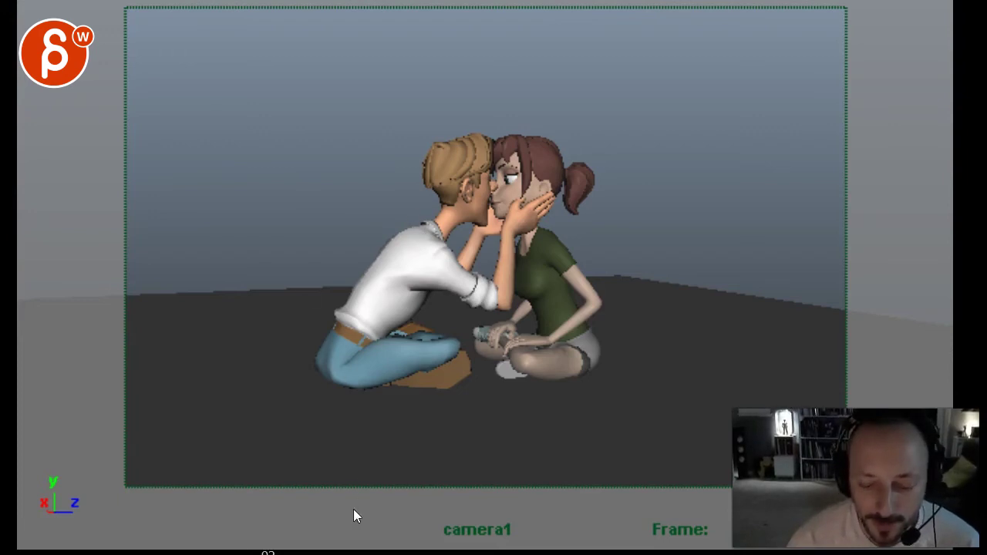
# Step: Advance the kiss a frame, then jump back to frame 97's face-holding pose
pyautogui.moveTo(335, 552); pyautogui.dragTo(342, 552)
pyautogui.hotkey('alt', '.')
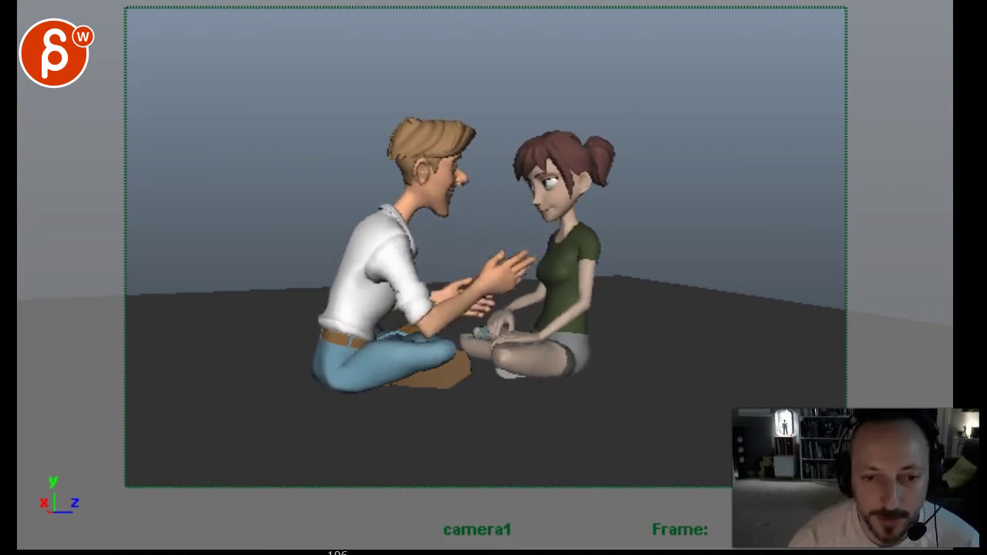
pyautogui.click(292, 553)
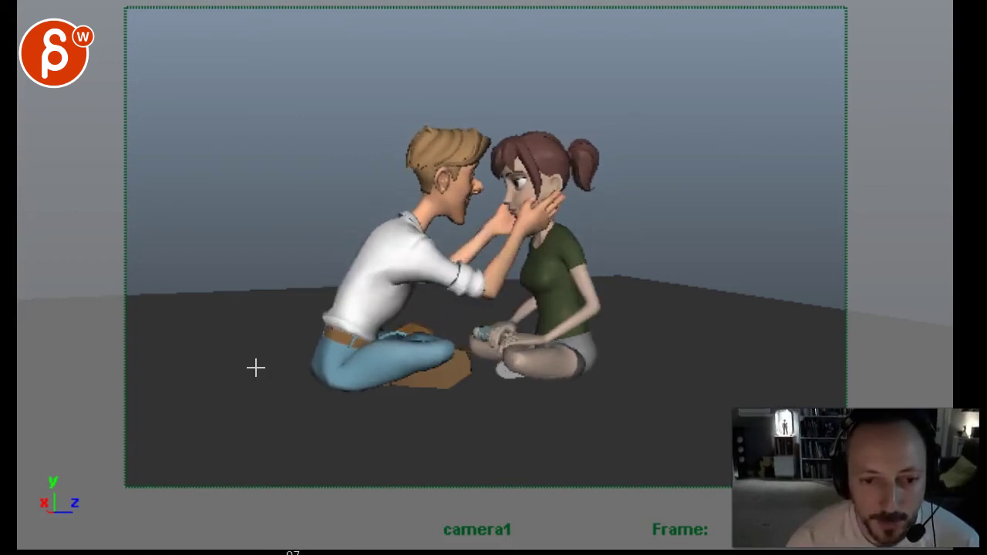
# Step: Loop red around the man's legs and the floor, draw a leg-to-mouth line, then play back
pyautogui.moveTo(262, 333); pyautogui.dragTo(309, 291)
pyautogui.moveTo(637, 284); pyautogui.dragTo(656, 303)
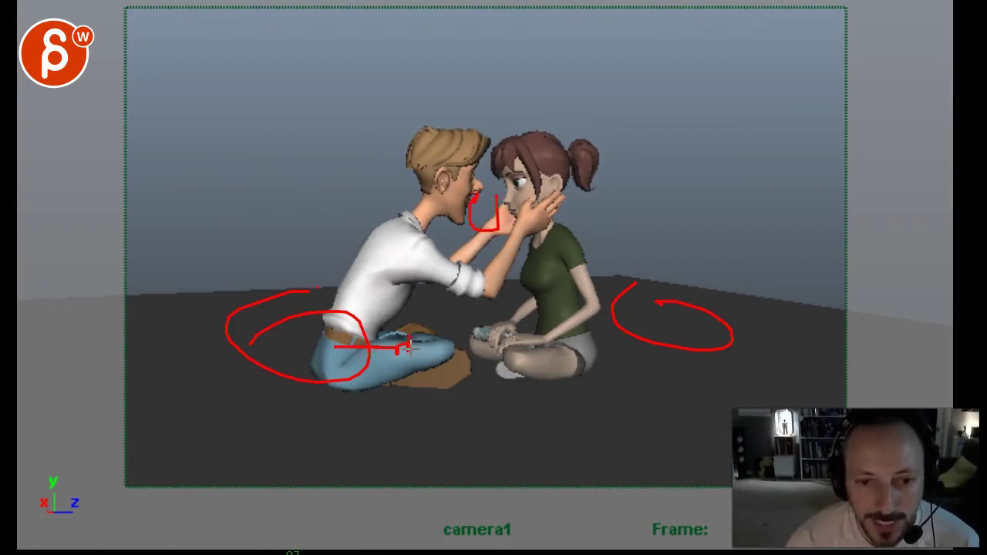
pyautogui.moveTo(393, 369); pyautogui.dragTo(440, 202)
pyautogui.hotkey('alt', 'v')
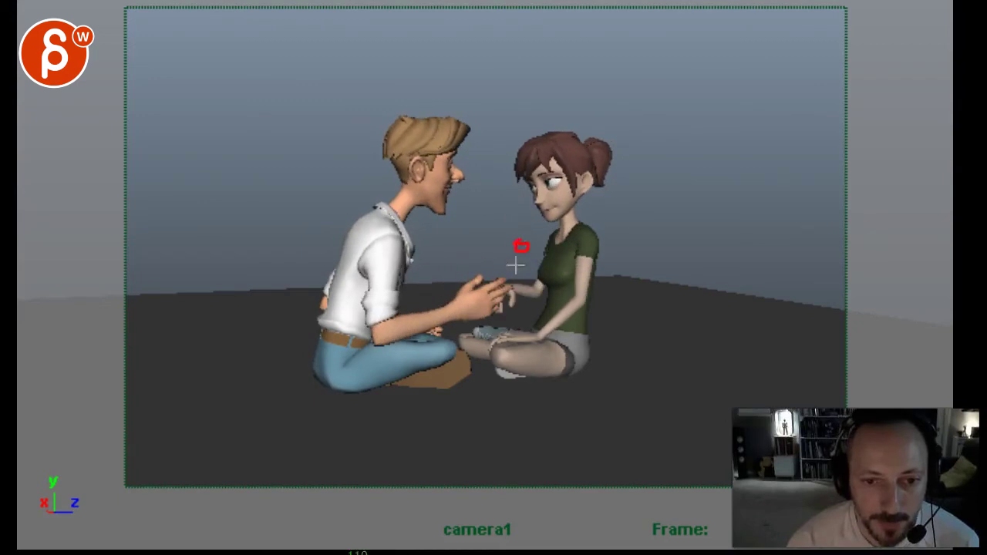
# Step: Sketch red notes tracing the man's back and leg line, then clear them and resume playback
pyautogui.moveTo(391, 145); pyautogui.dragTo(505, 341)
pyautogui.moveTo(412, 193); pyautogui.dragTo(450, 351)
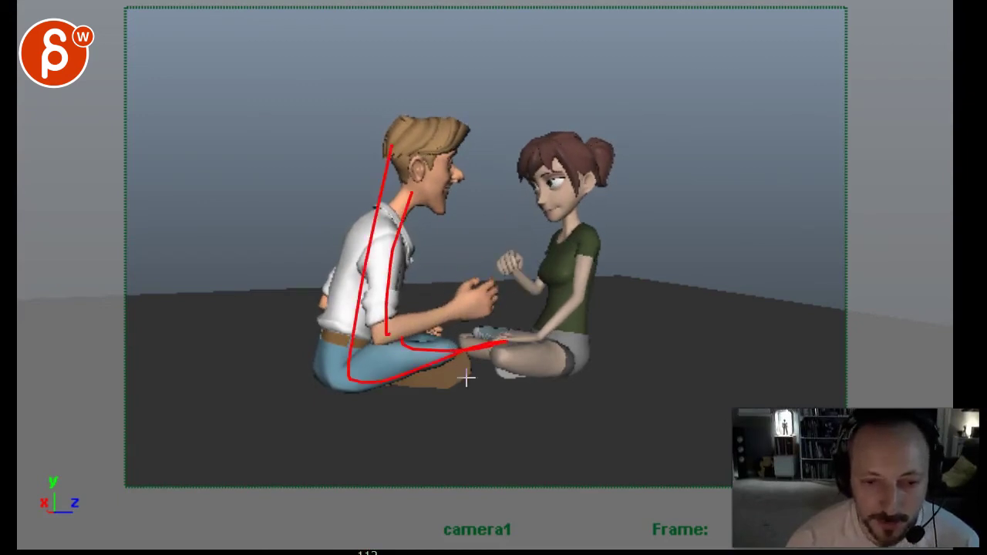
pyautogui.press('Escape')
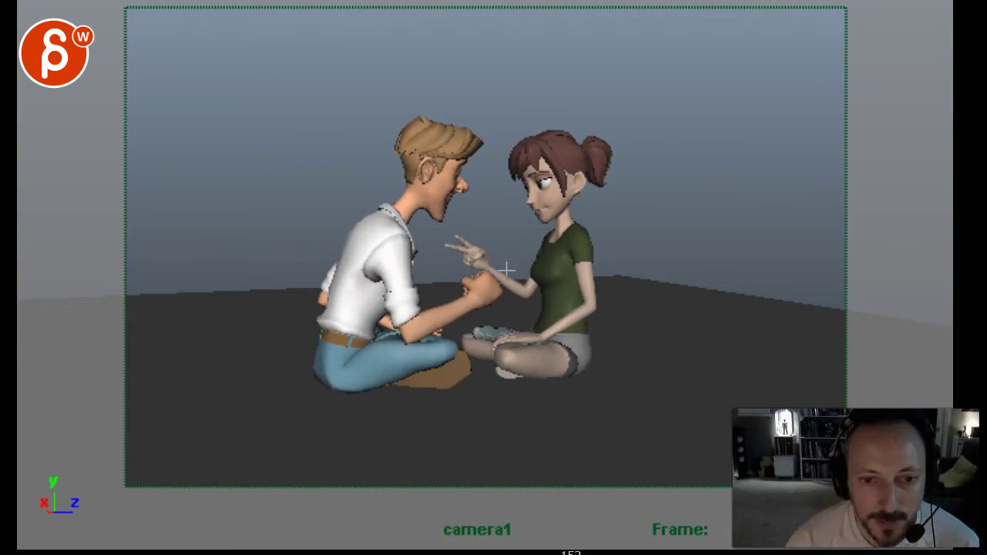
# Step: Circle the man's head, arc his shoulder, extend the girl's line of action, then clear and play on
pyautogui.moveTo(423, 175); pyautogui.dragTo(417, 164)
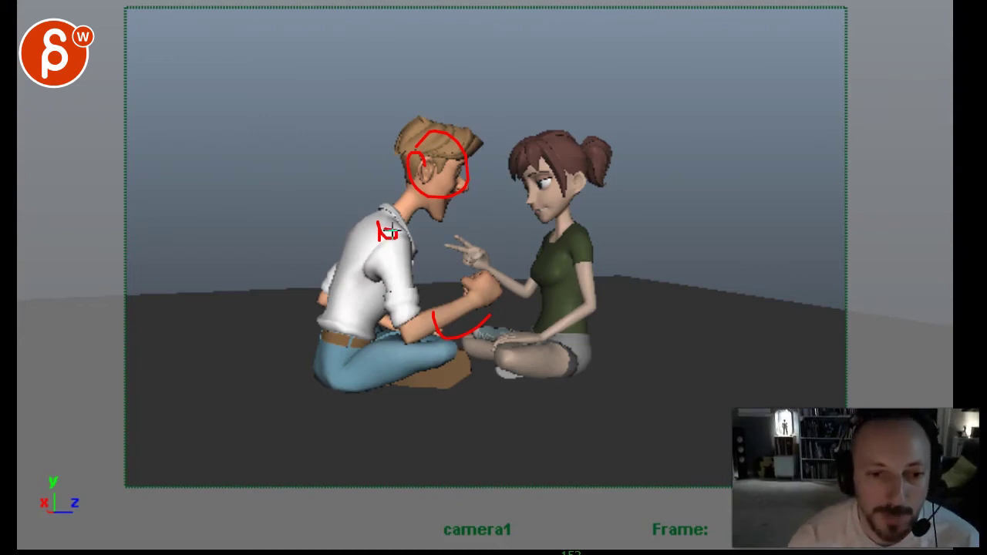
pyautogui.moveTo(393, 220); pyautogui.dragTo(411, 247)
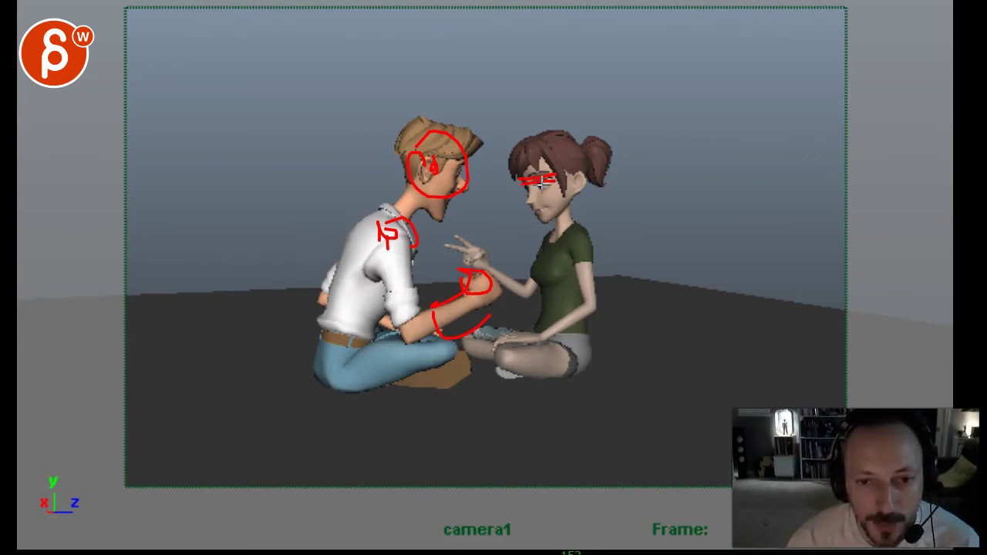
pyautogui.moveTo(519, 224); pyautogui.dragTo(531, 227)
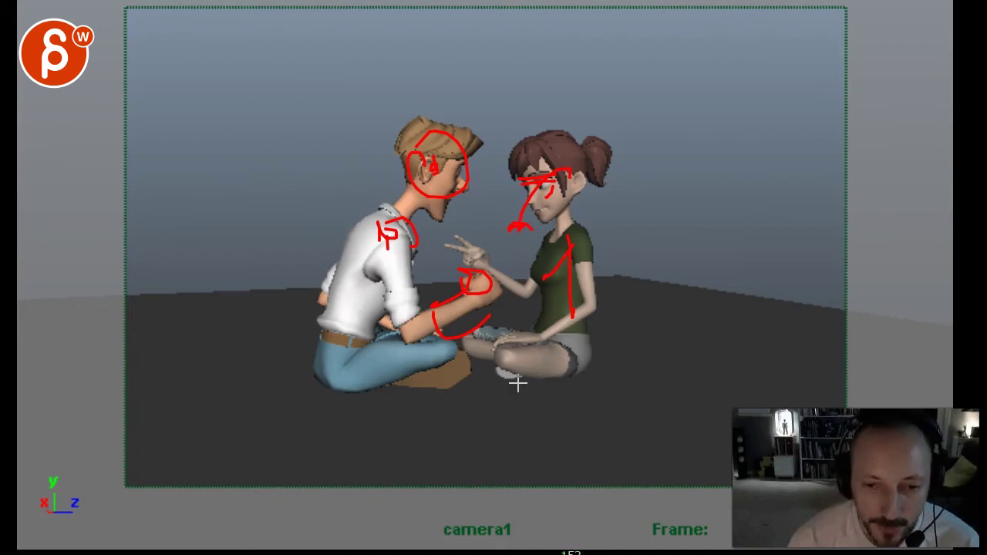
pyautogui.hotkey('alt', 'v')
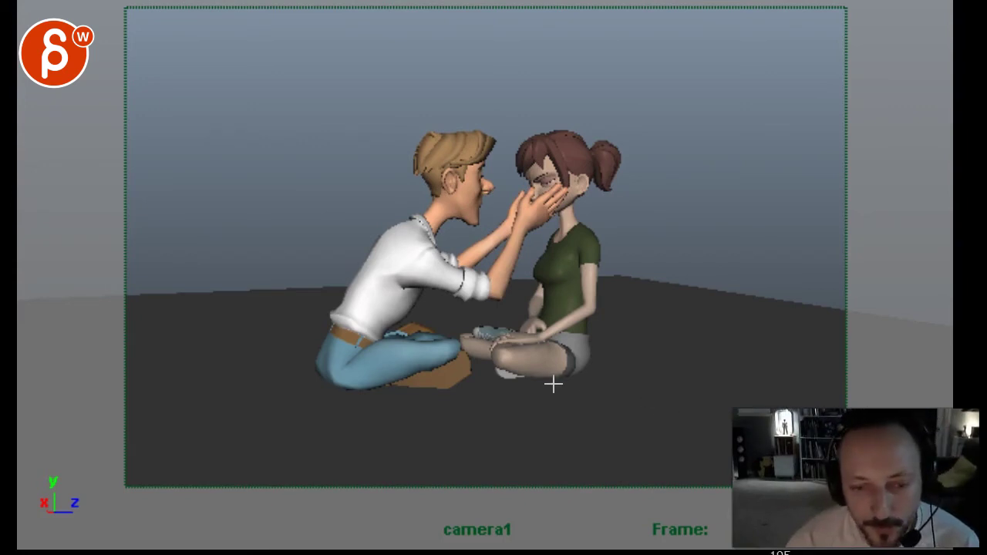
# Step: Resume playback and draw red circles around the girl's head, then strokes on her raised hand and arm
pyautogui.hotkey('alt', 'v')
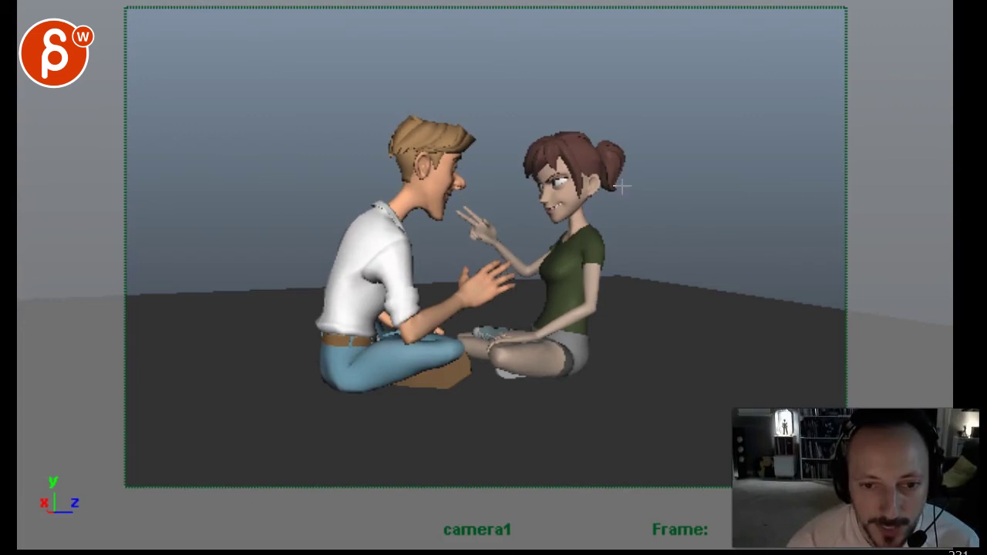
pyautogui.moveTo(548, 123); pyautogui.dragTo(531, 141)
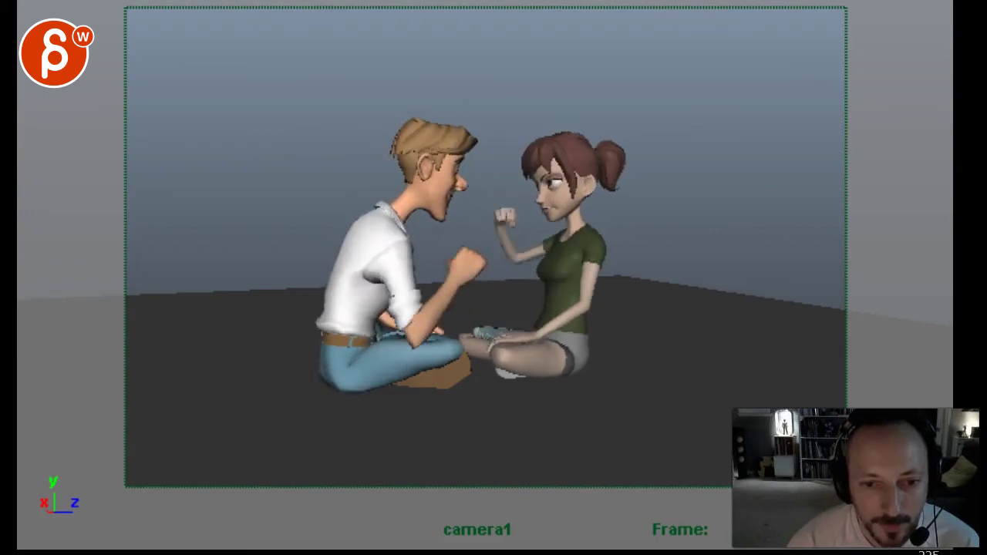
pyautogui.moveTo(544, 133); pyautogui.dragTo(526, 143)
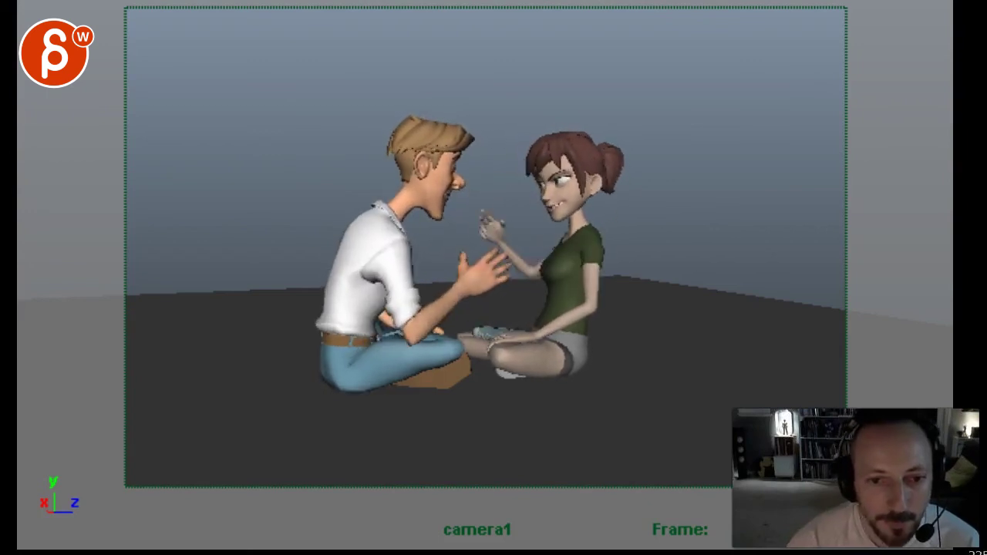
pyautogui.moveTo(586, 223); pyautogui.dragTo(556, 133)
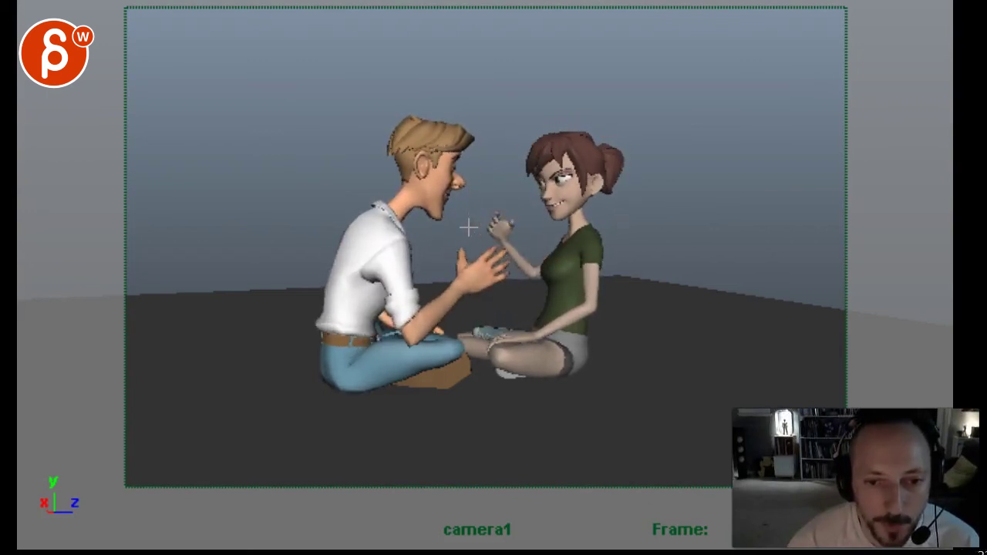
pyautogui.moveTo(463, 216); pyautogui.dragTo(505, 216)
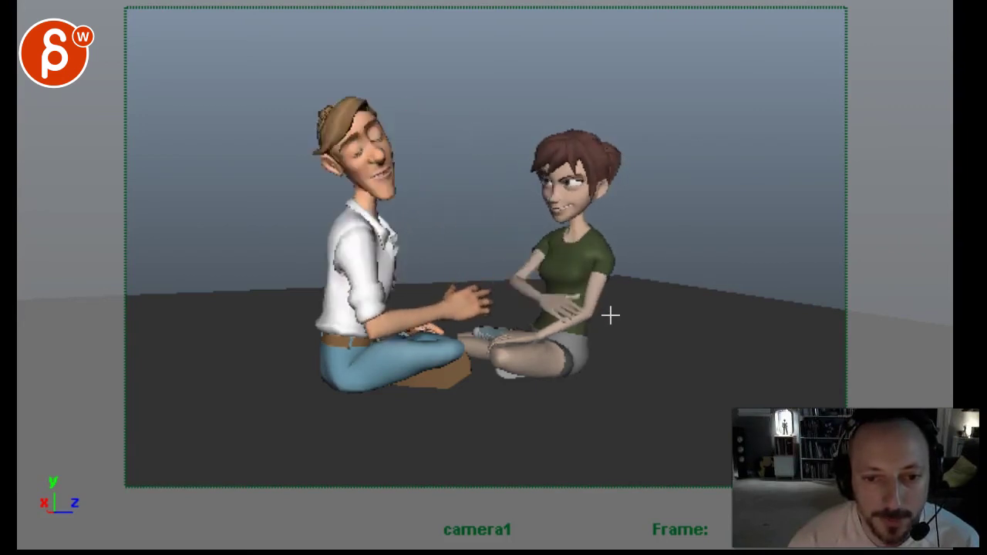
pyautogui.moveTo(480, 269); pyautogui.dragTo(591, 326)
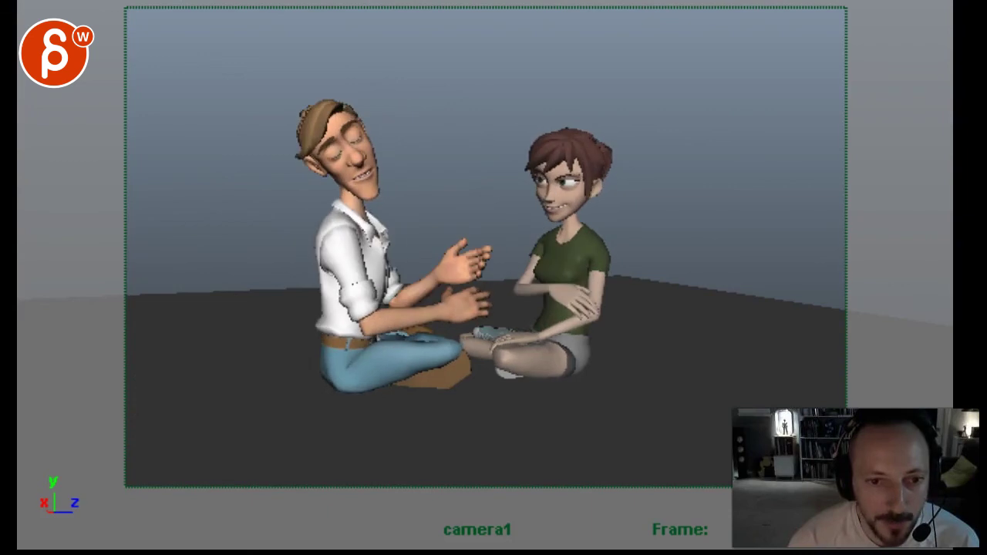
# Step: Mark the man's head, eyebrow, mouth and eyes in red, clearing the notes while playback advances
pyautogui.moveTo(363, 109); pyautogui.dragTo(309, 99)
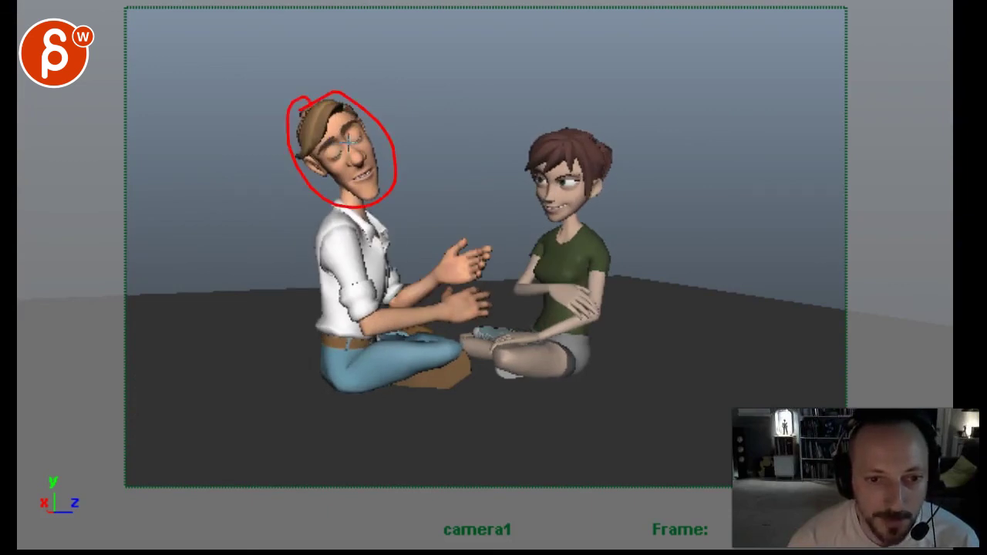
pyautogui.moveTo(354, 137); pyautogui.dragTo(331, 163)
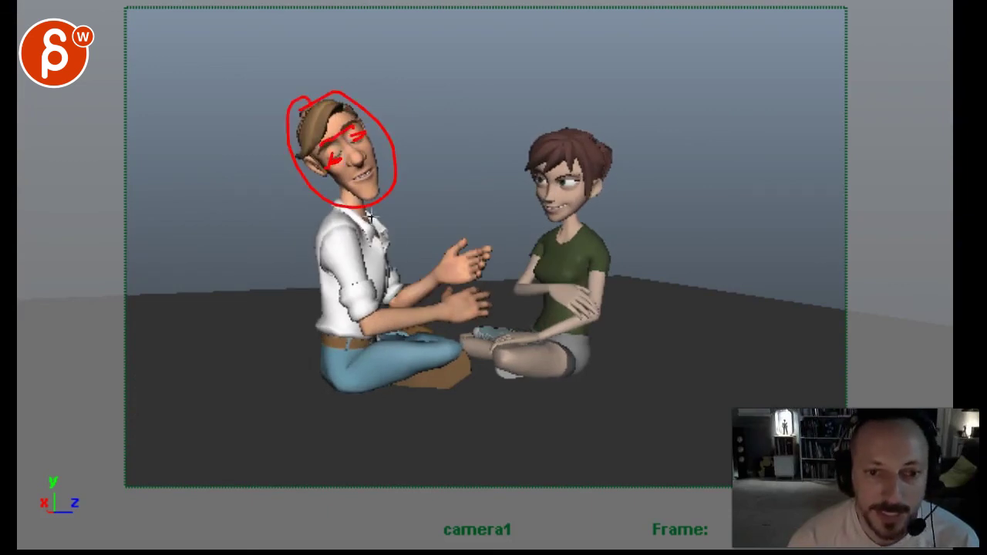
pyautogui.press('space')
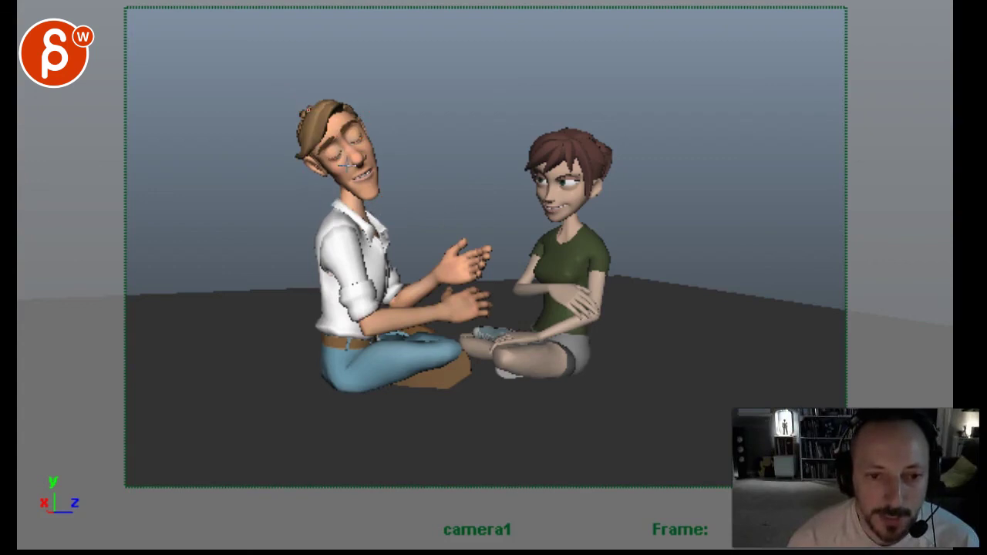
pyautogui.moveTo(348, 164); pyautogui.dragTo(377, 158)
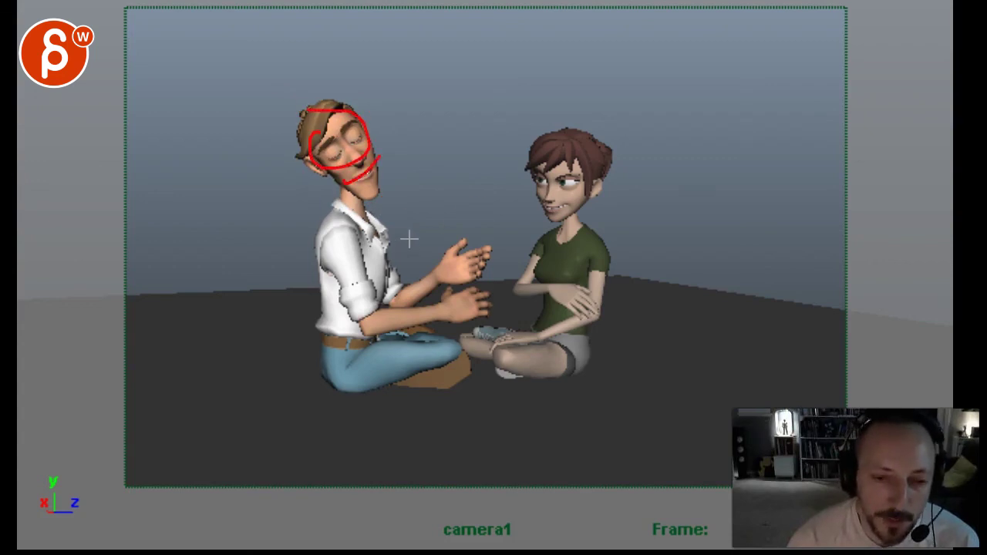
pyautogui.press('space')
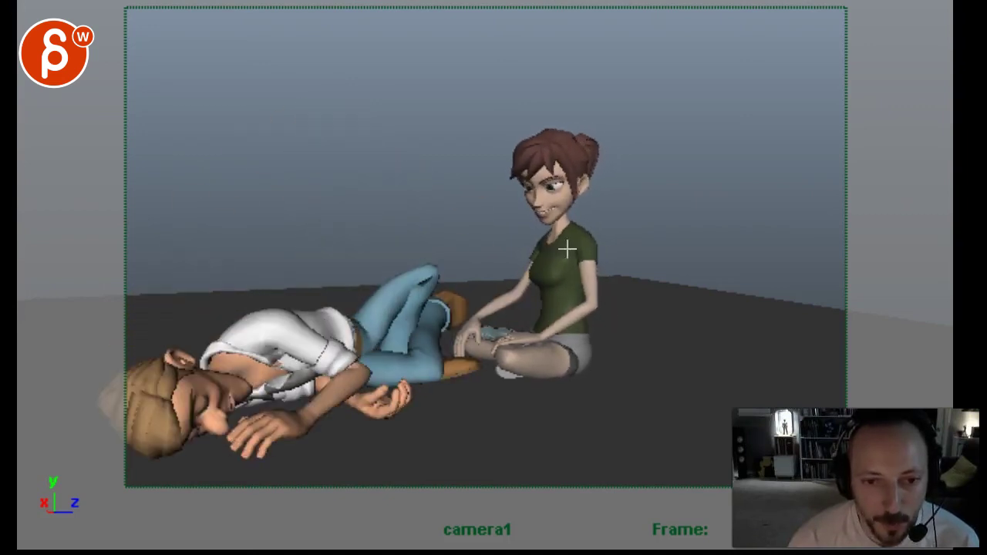
# Step: Circle the sitting woman's head, draw a knee-to-head line and chest arrow, then circle her whole figure
pyautogui.moveTo(554, 91); pyautogui.dragTo(491, 117)
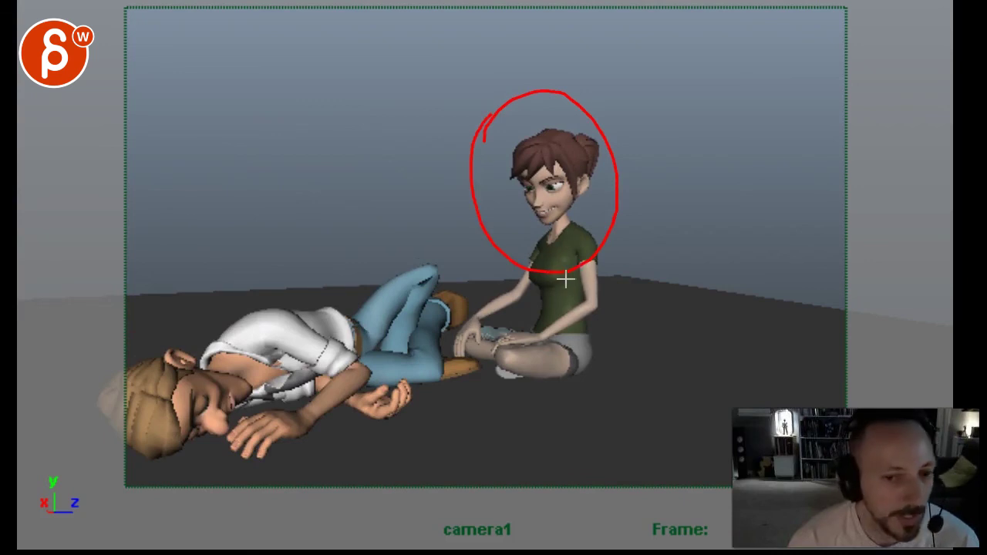
pyautogui.moveTo(592, 351); pyautogui.dragTo(561, 151)
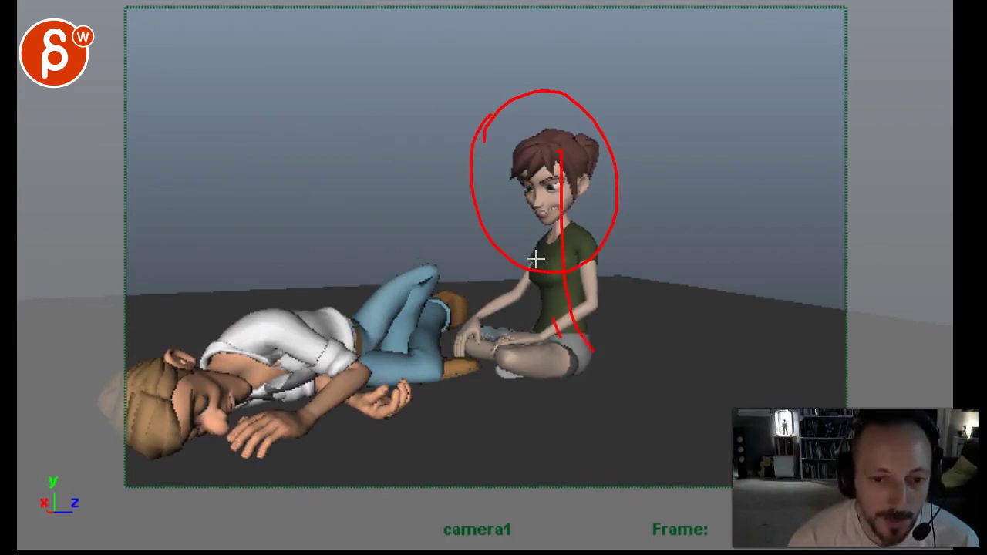
pyautogui.moveTo(436, 185)
pyautogui.mouseDown()
pyautogui.moveTo(503, 236)
pyautogui.moveTo(522, 265)
pyautogui.mouseUp()
pyautogui.press('space')
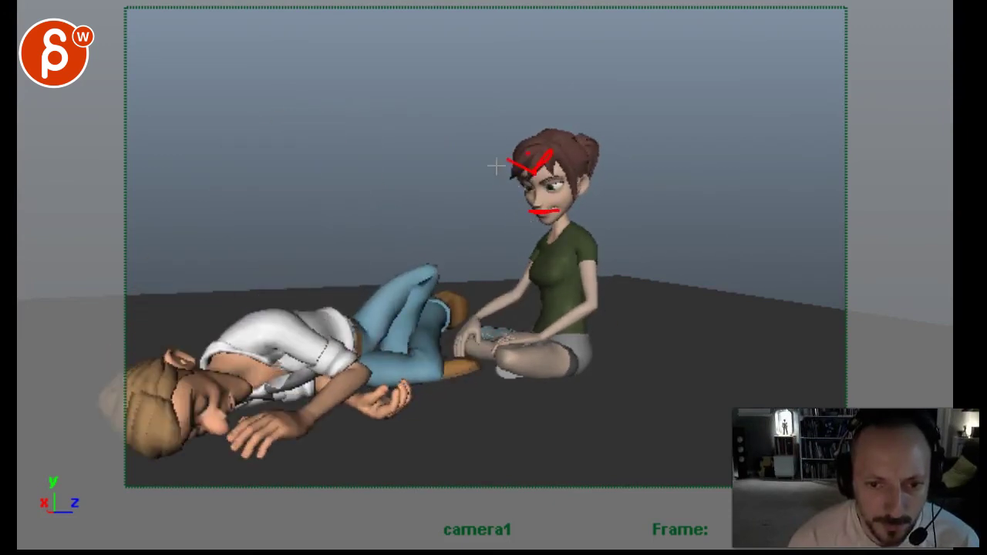
pyautogui.moveTo(496, 166); pyautogui.dragTo(495, 141)
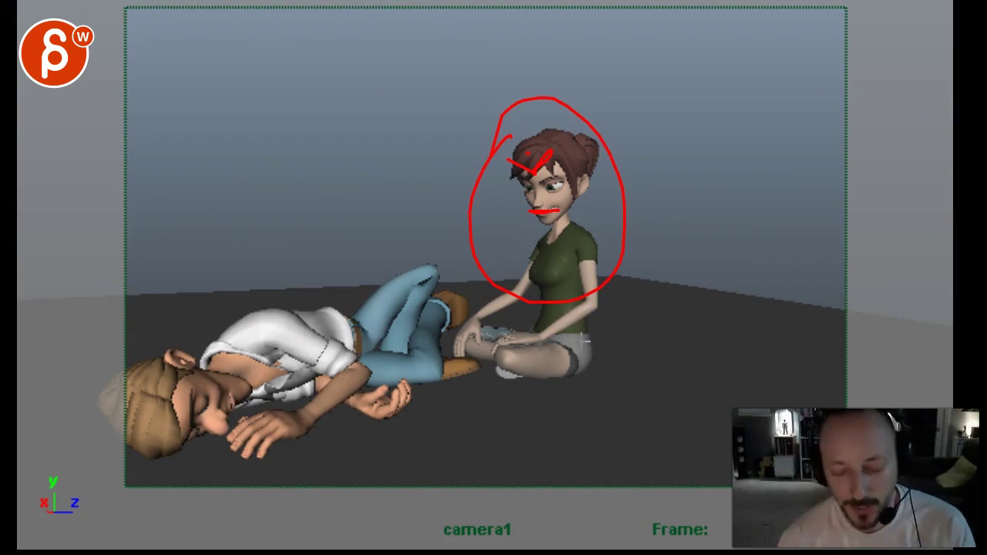